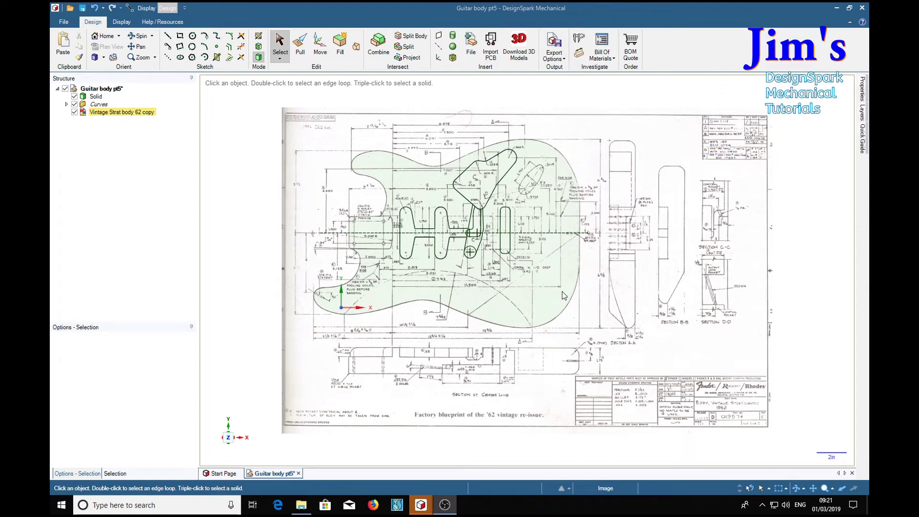
- Clear the centreline selection, pick the 'Vintage Strat body 62 copy' blueprint in Structure and zoom in
click(411, 234)
key(Escape)
click(393, 253)
scroll(403, 241, up, 1)
scroll(404, 241, up, 1)
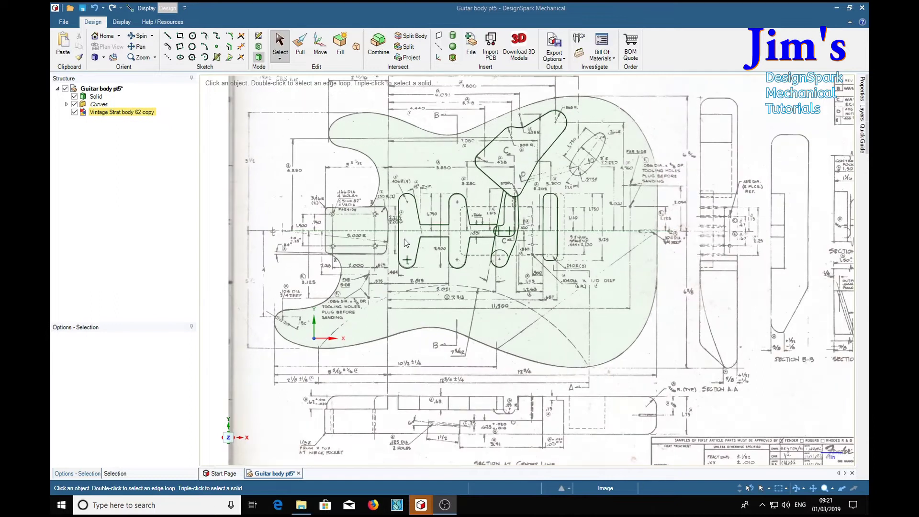
scroll(404, 239, up, 1)
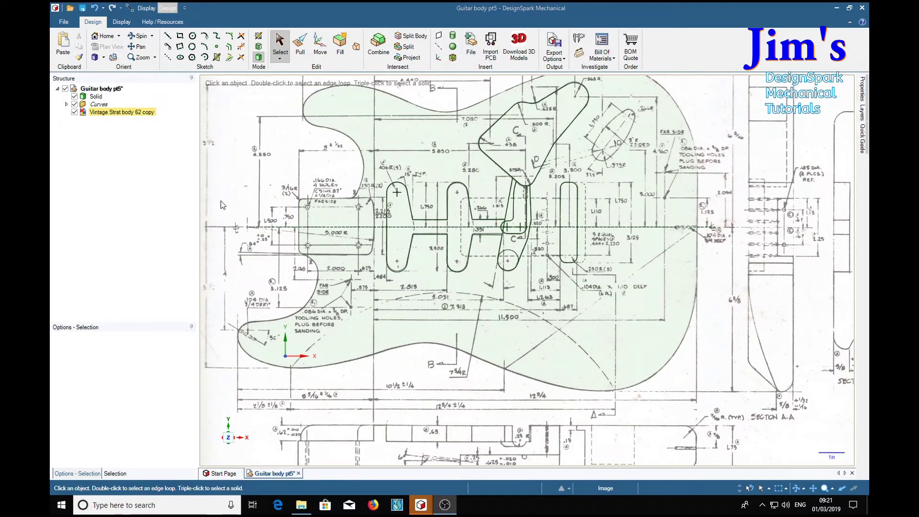
- Hide the blueprint and select the small circle sketch curve at the pickup slot
click(74, 112)
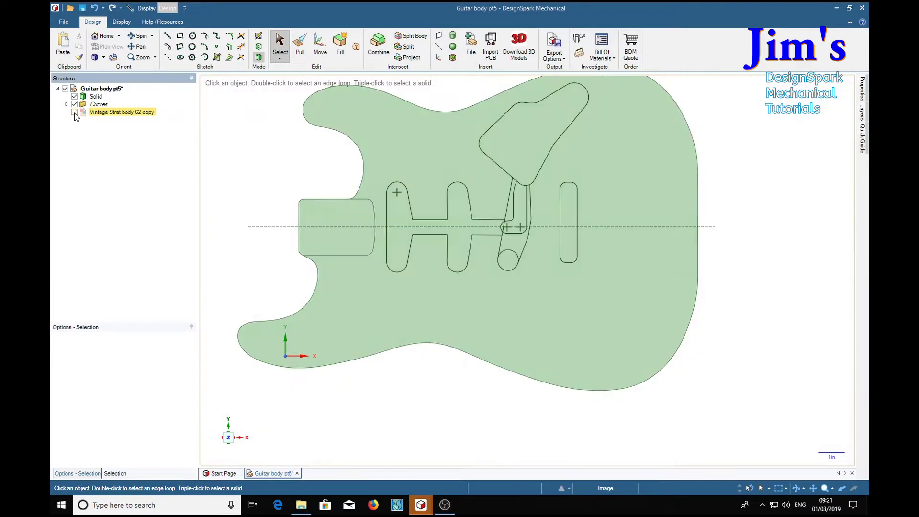
click(560, 298)
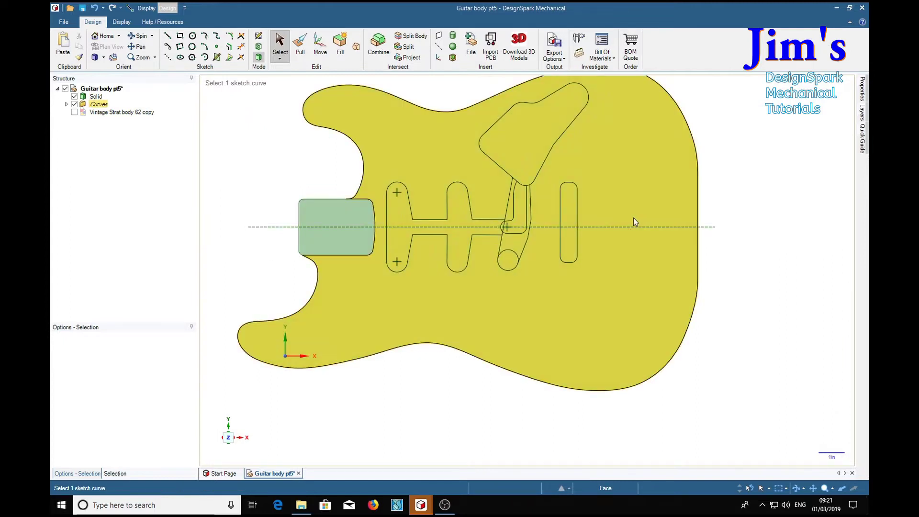
click(511, 251)
click(514, 243)
click(509, 256)
- Trim away the circle segment overlapping the angled pickup slot
click(495, 300)
key(t)
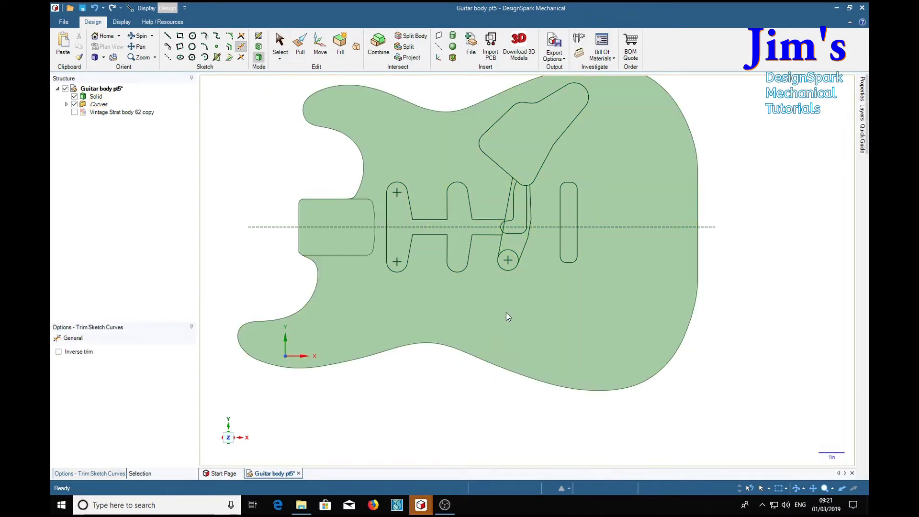
click(513, 248)
- Trim the leftover slot segment, then select the body face with Pull and zoom in
click(520, 221)
click(298, 42)
click(507, 197)
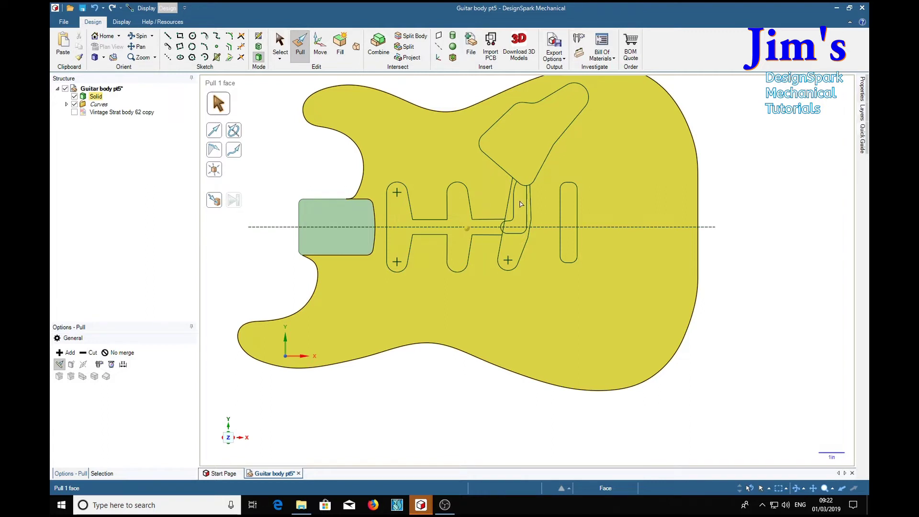
click(755, 221)
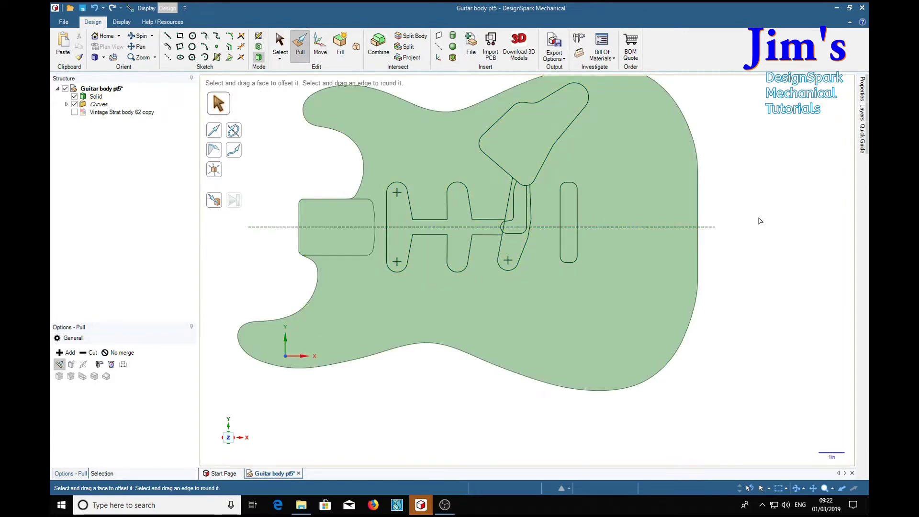
click(570, 211)
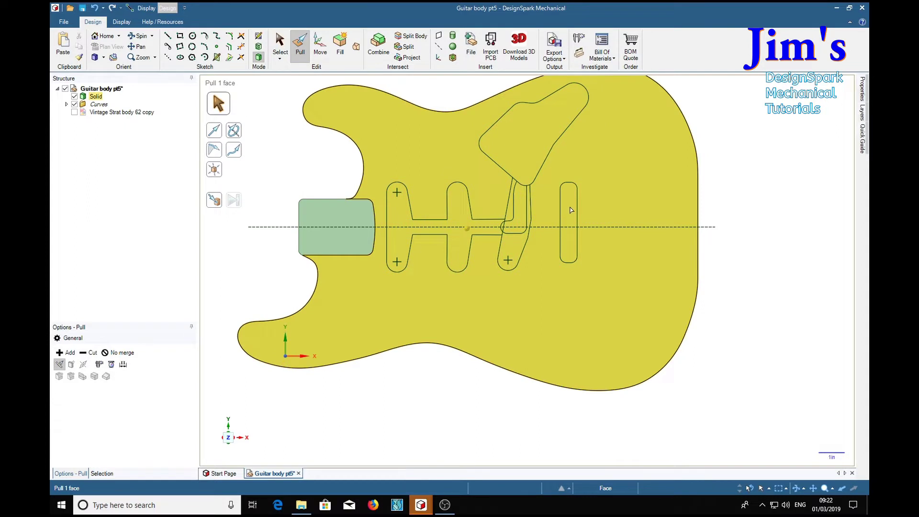
click(738, 207)
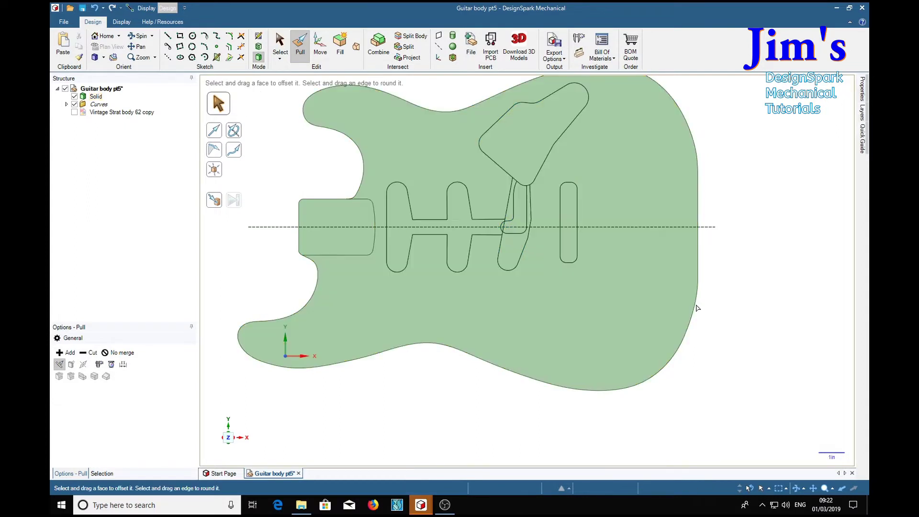
click(515, 249)
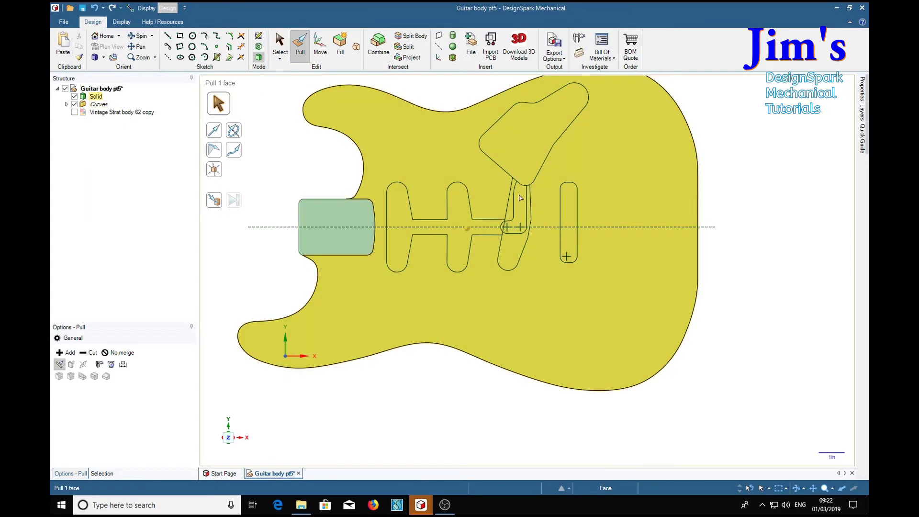
click(531, 191)
click(522, 184)
scroll(522, 184, up, 5)
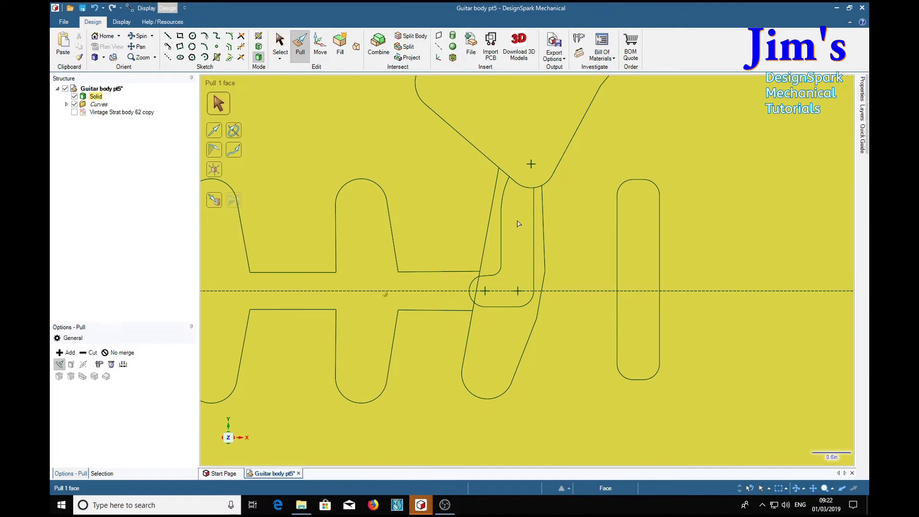
- Select the angled slot's straight edges and corner arcs to inspect the slot-cavity junction
click(534, 232)
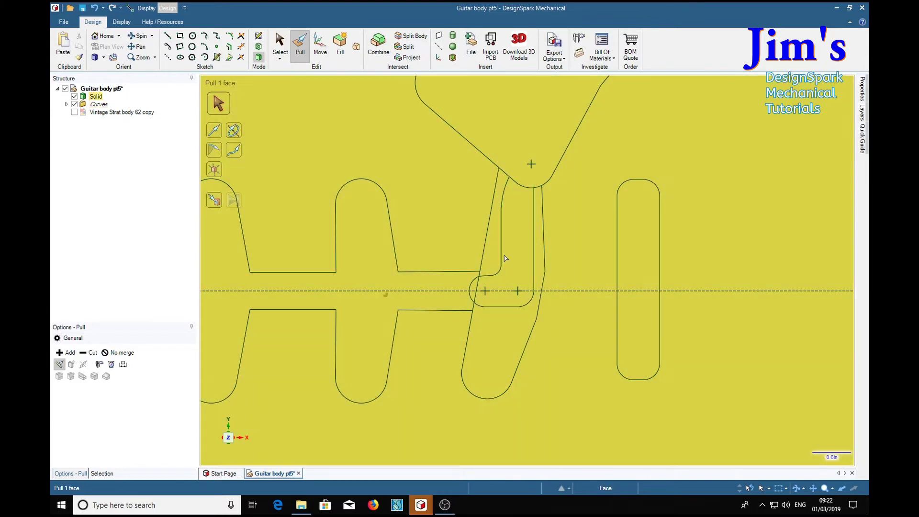
click(473, 279)
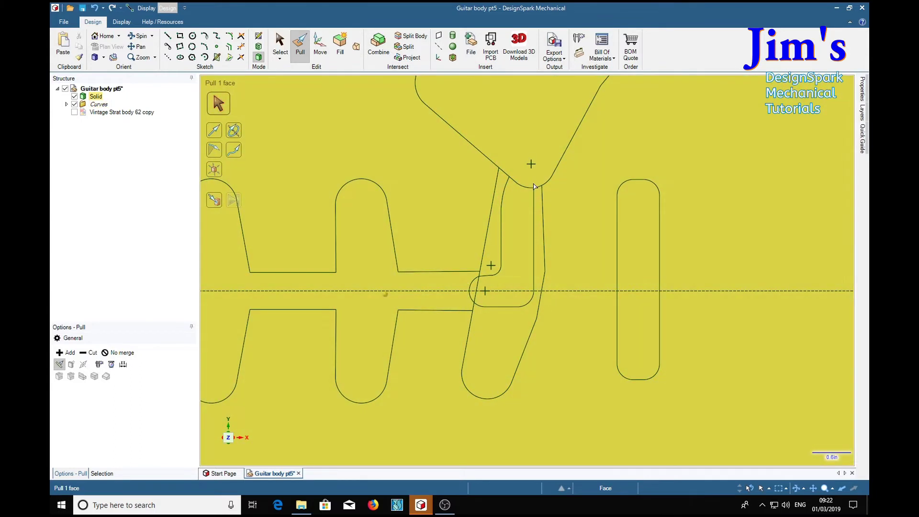
click(533, 283)
click(522, 188)
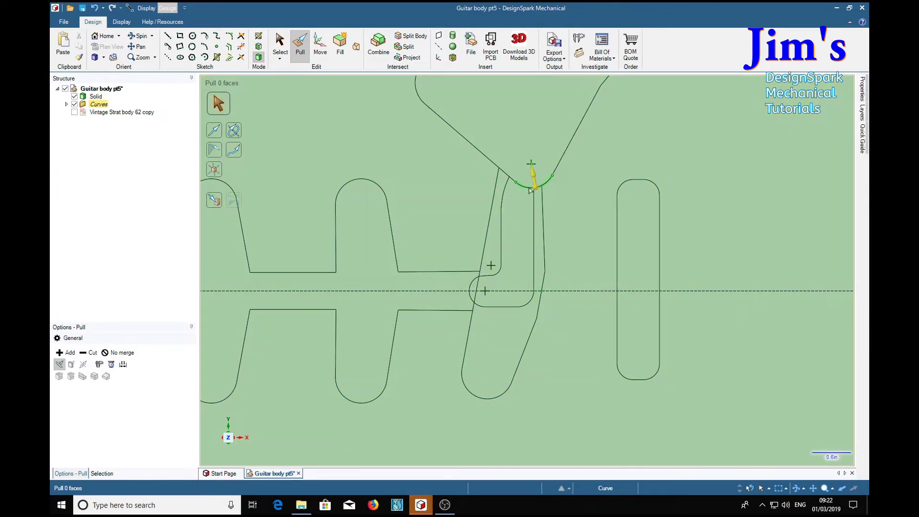
click(504, 175)
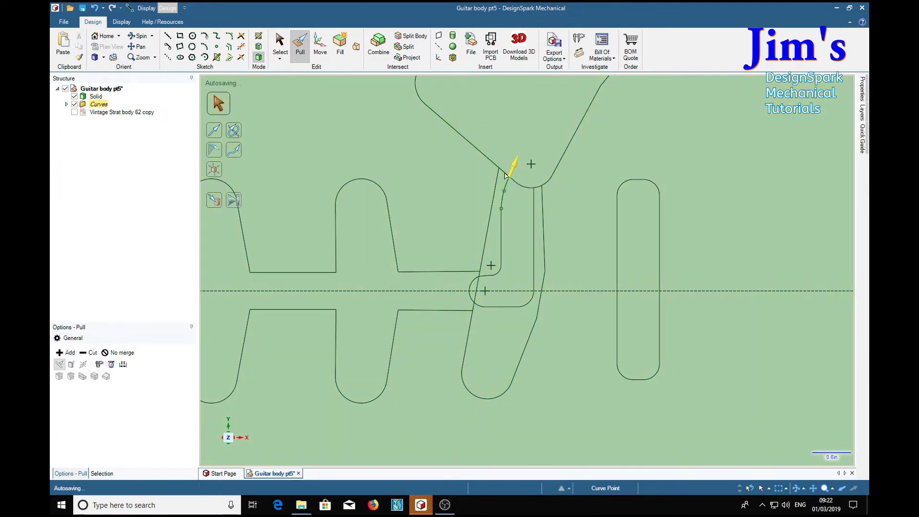
click(521, 191)
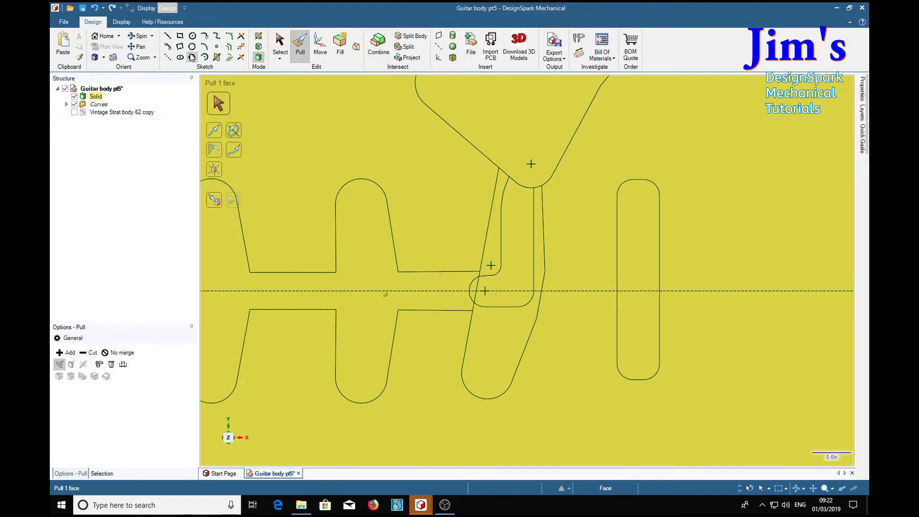
- Sketch a 0.75in-diameter sweep arc centred on the corner above the angled slot
click(204, 57)
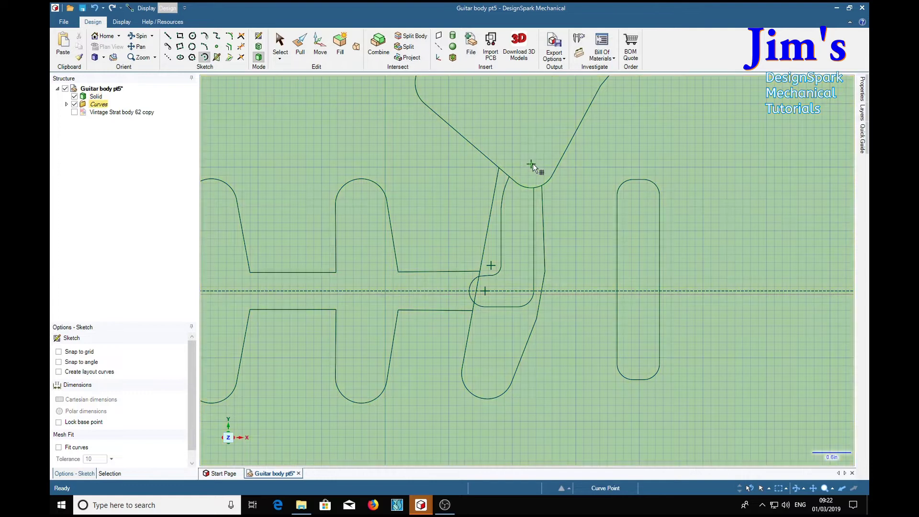
click(531, 163)
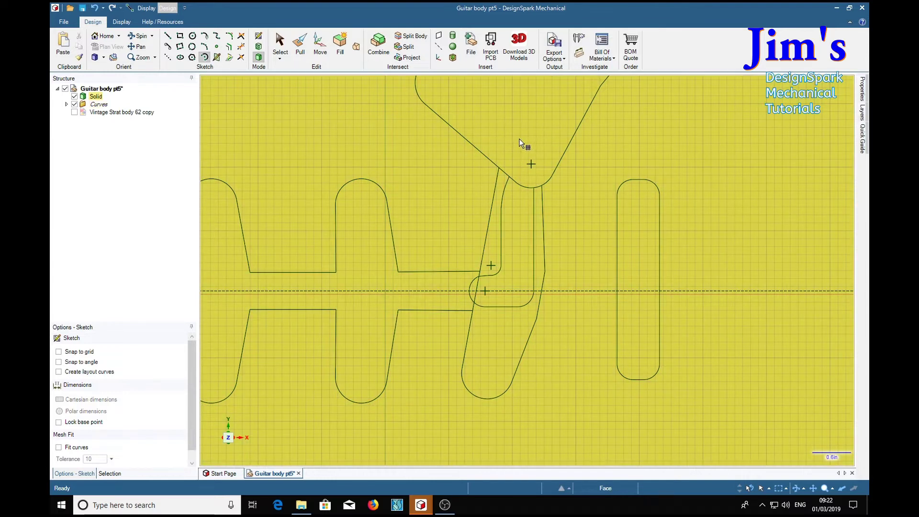
click(443, 183)
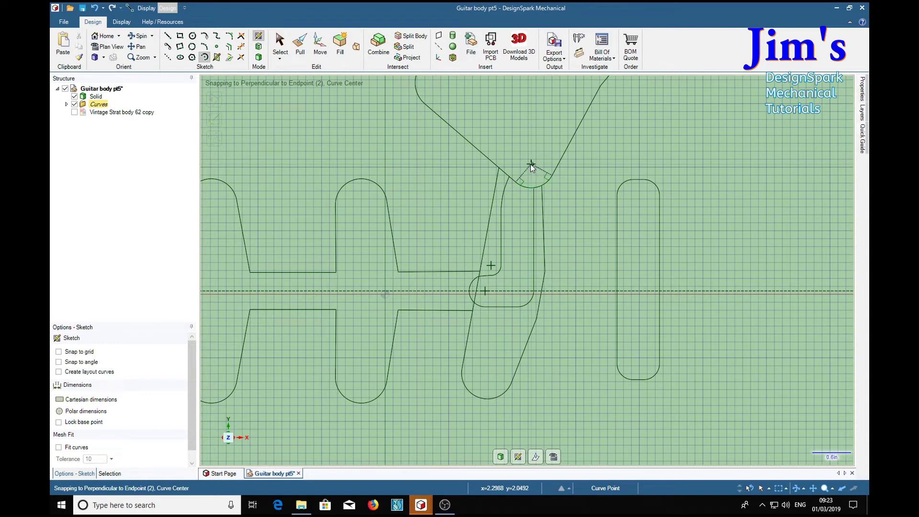
click(530, 166)
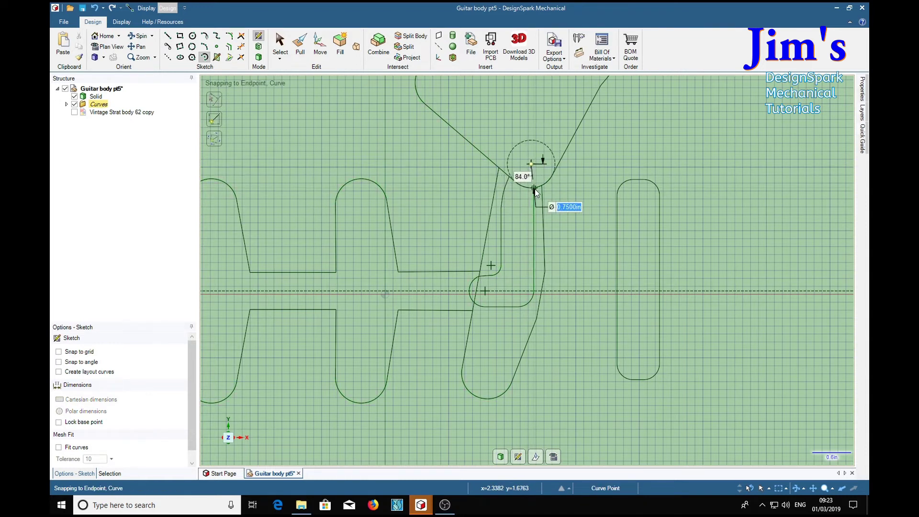
click(535, 192)
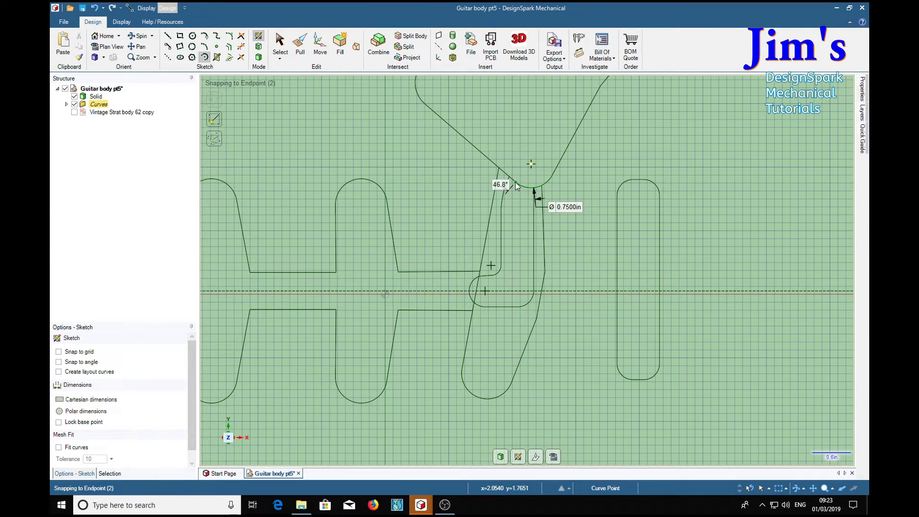
click(516, 186)
- Draw a line from the arc's endpoint to join the slot outline
key(l)
click(514, 182)
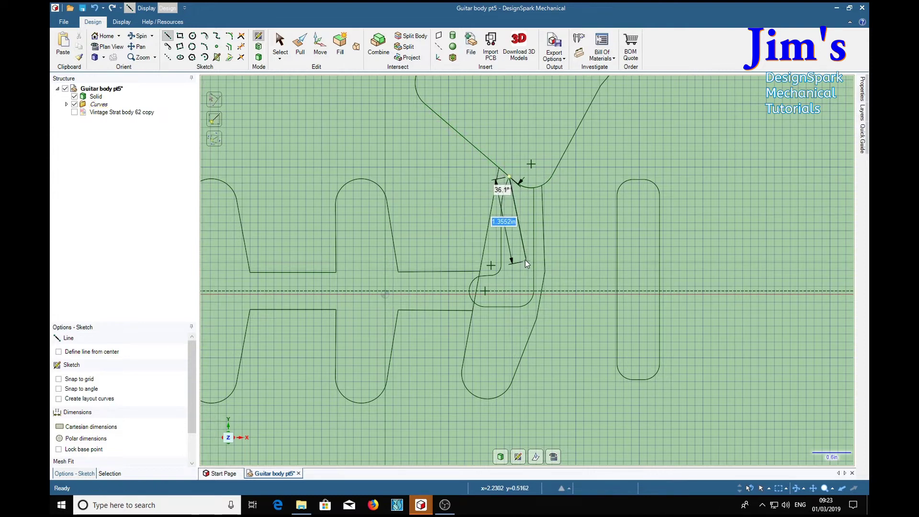
key(Escape)
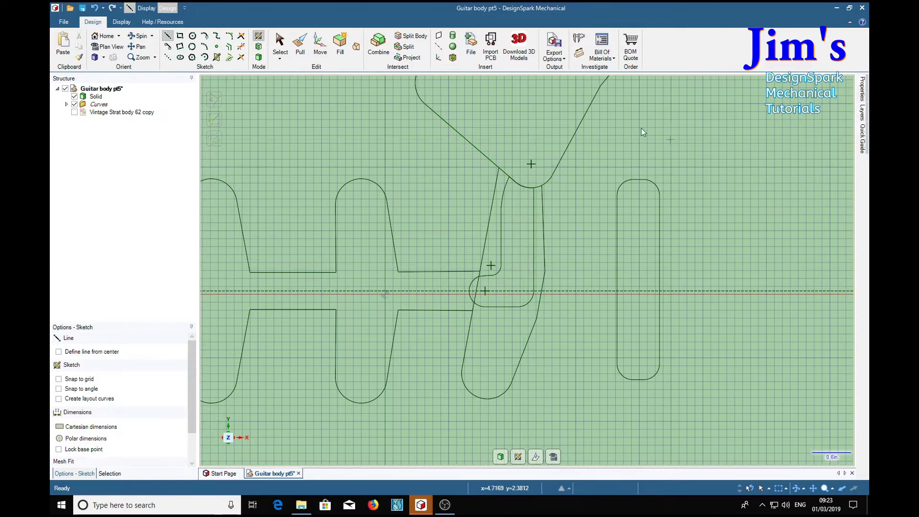
- Return to 3D with Pull and check the slot, cross, outer and L-shaped faces
click(300, 45)
click(523, 239)
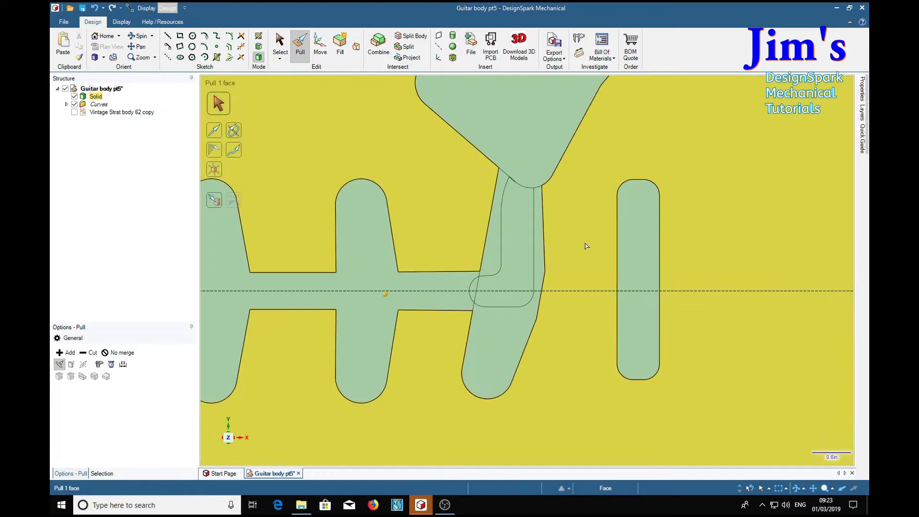
click(641, 192)
click(502, 229)
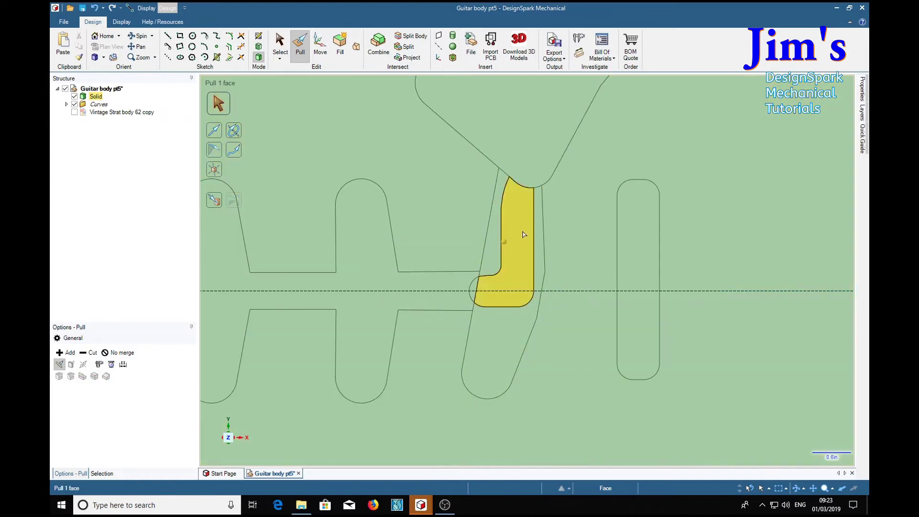
click(388, 284)
click(480, 235)
click(523, 229)
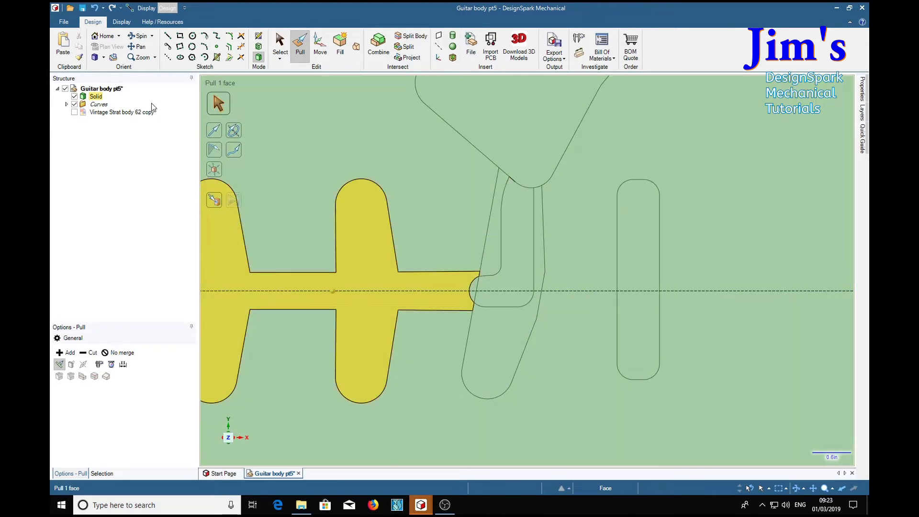
- Show the 'Vintage Strat body 62 copy' blueprint, pan to the centre-line section, then back to the pickups
click(132, 119)
click(74, 112)
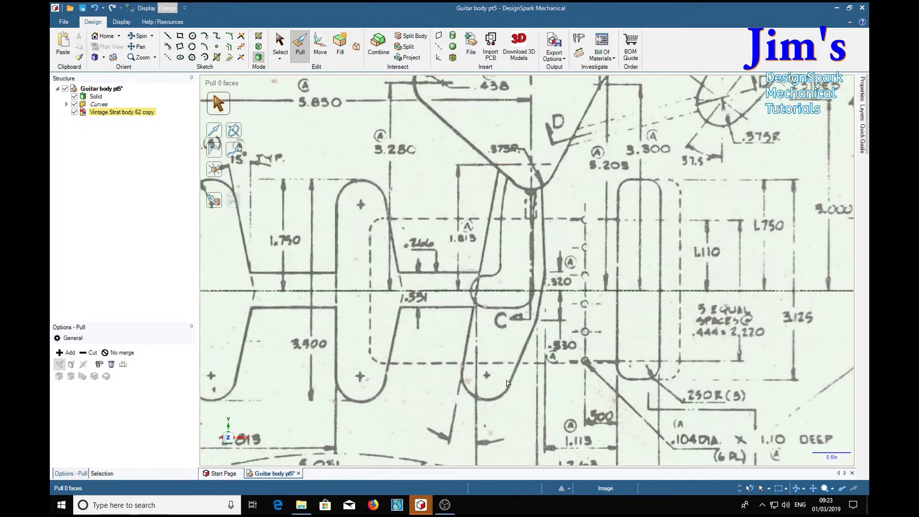
mouse_move(506, 381)
shift+middle_down()
mouse_move(508, 332)
mouse_move(527, 302)
mouse_move(529, 82)
shift+middle_up()
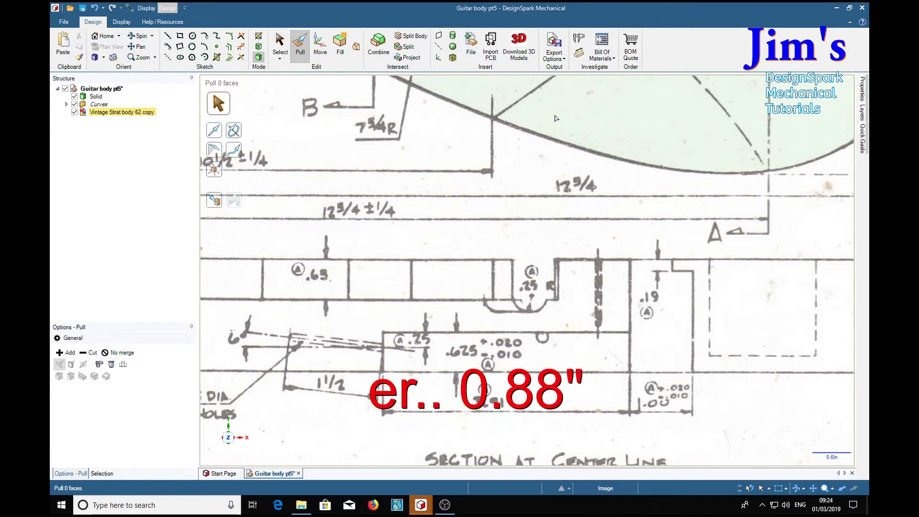
shift+middle_drag(555, 115, 550, 435)
shift+middle_drag(583, 200, 566, 337)
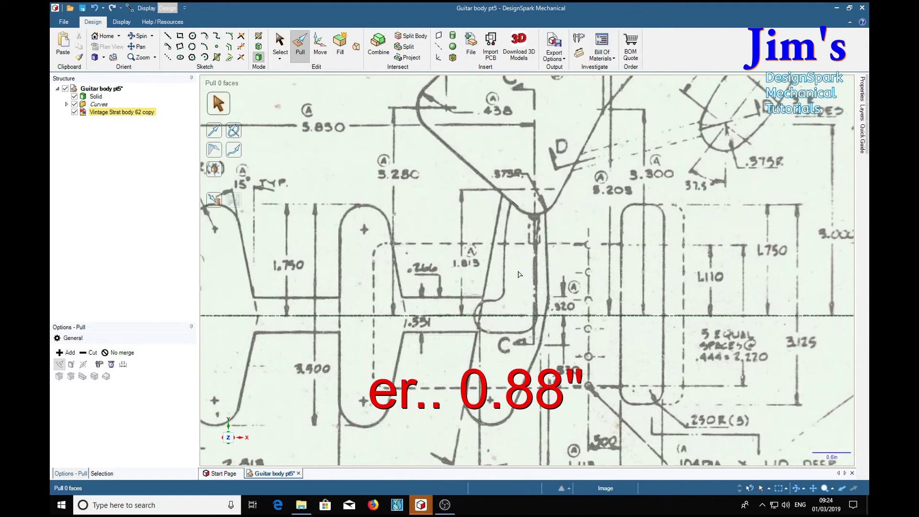
- Hide the blueprint and pull the L-shaped and small round faces 0.85in into the body
click(413, 231)
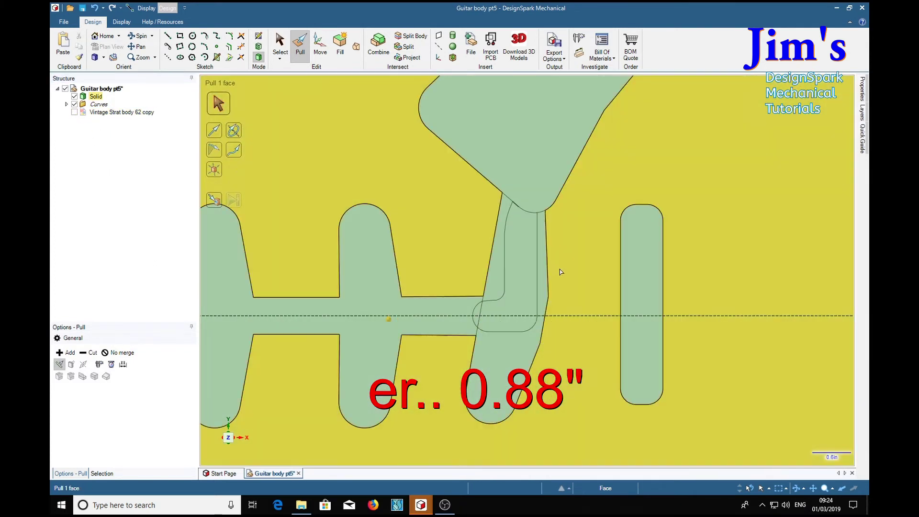
click(533, 266)
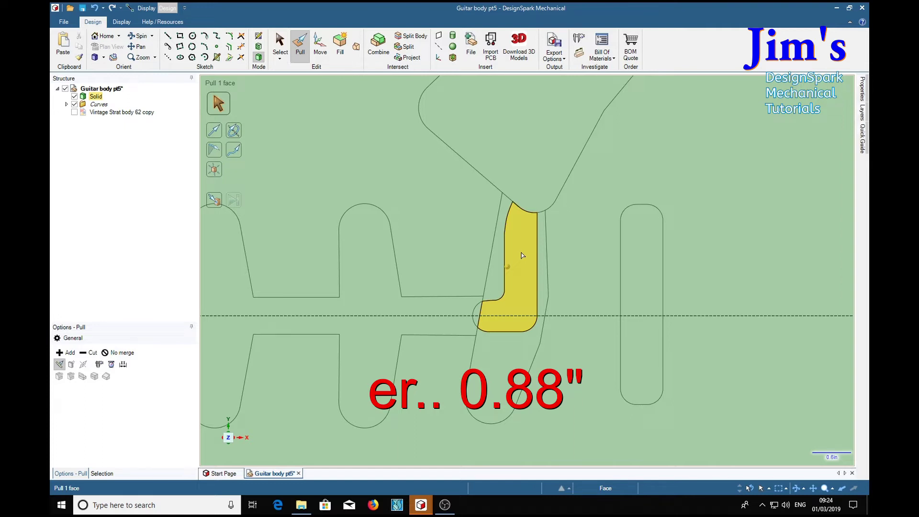
click(521, 255)
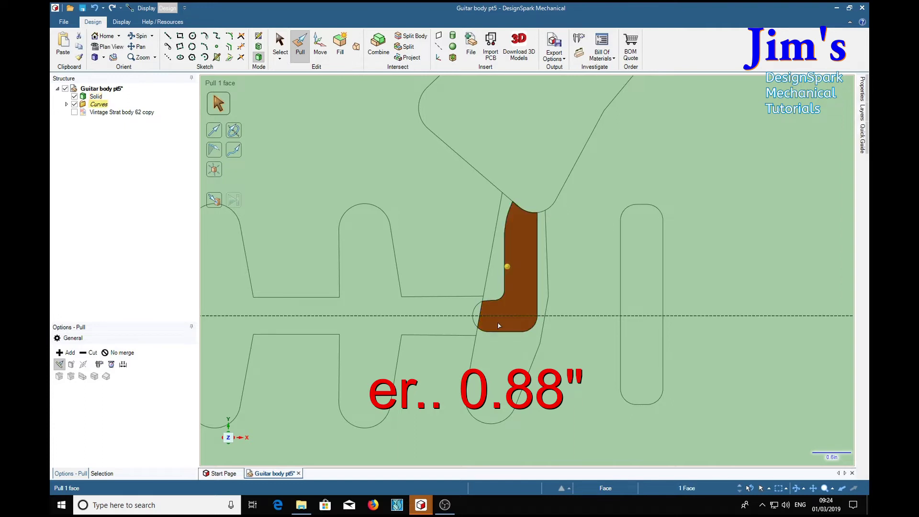
scroll(473, 316, up, 3)
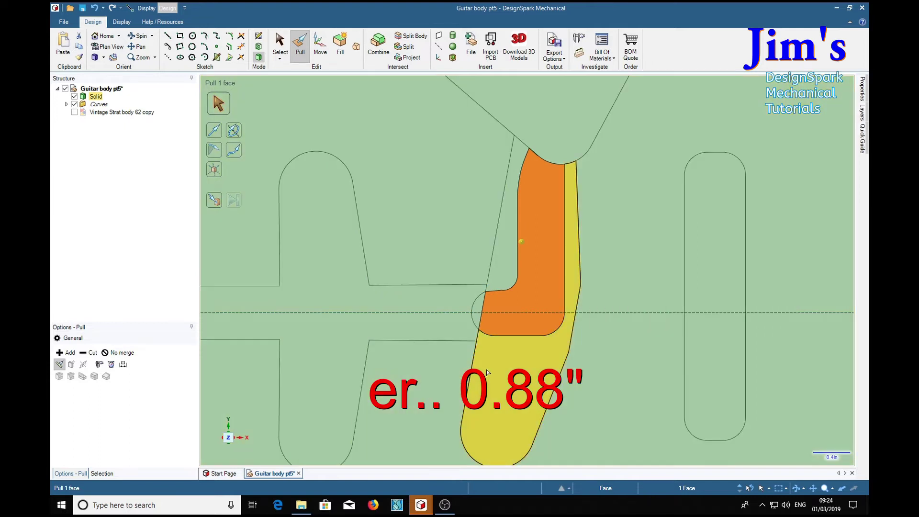
key(ctrl)
ctrl+click(478, 308)
middle_drag(628, 421, 615, 328)
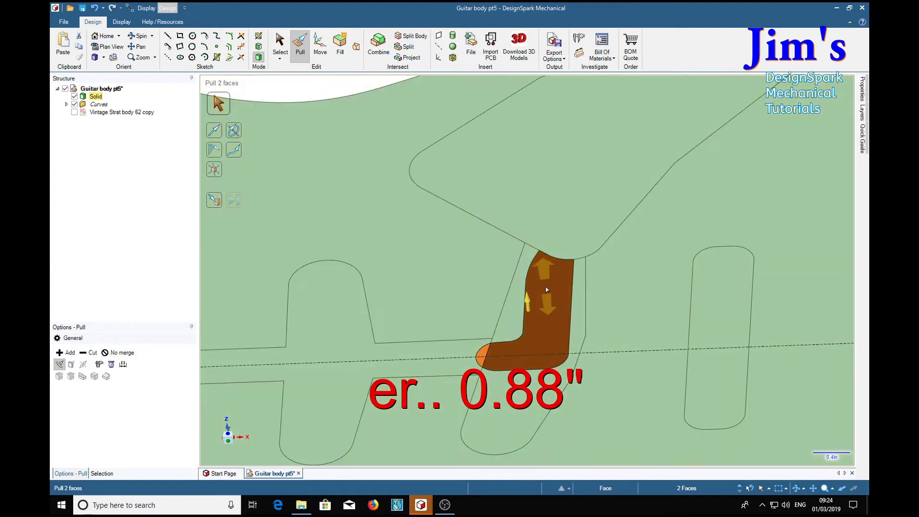
drag(547, 307, 548, 312)
key(BackSpace)
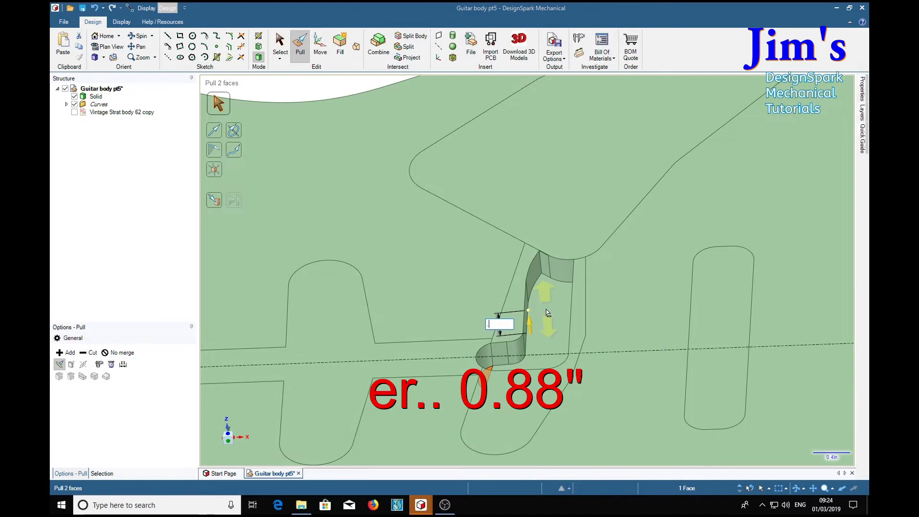
text(.)
text(85)
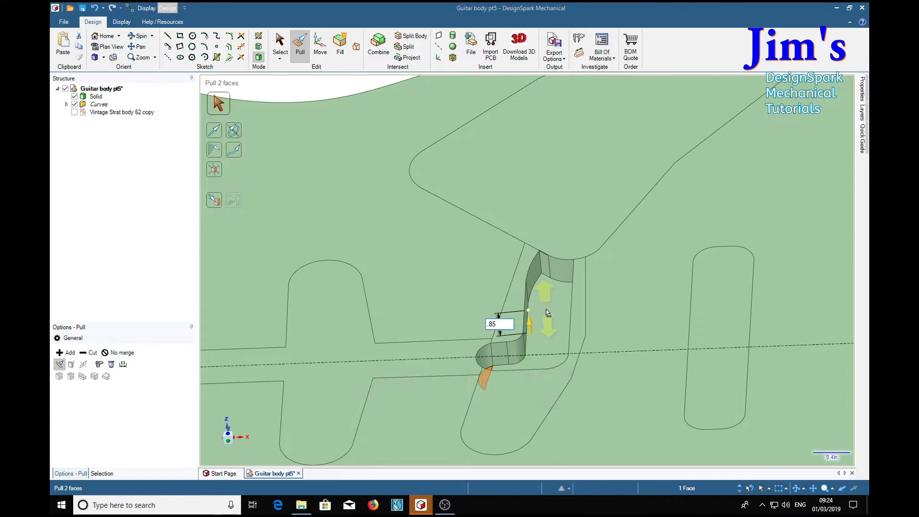
key(Return)
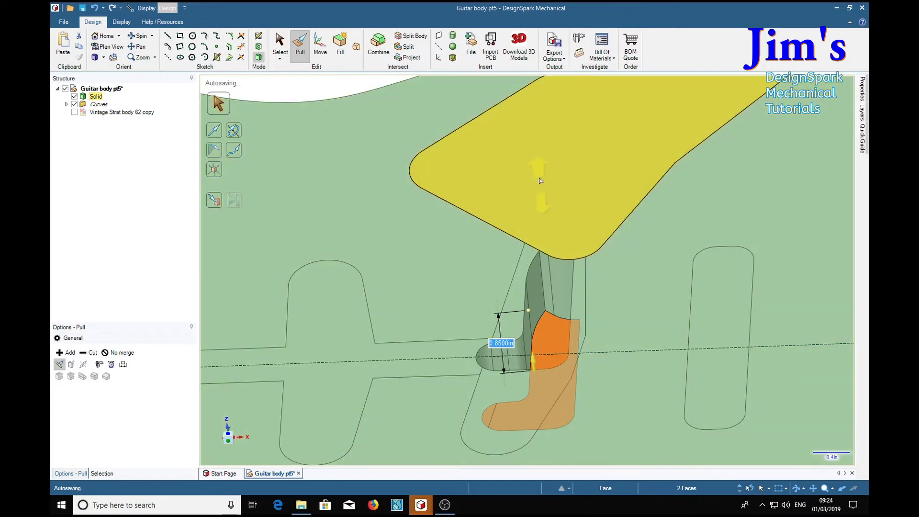
- Pull the pickup pocket and angled slot faces 0.63in down into the body
middle_drag(539, 180, 527, 211)
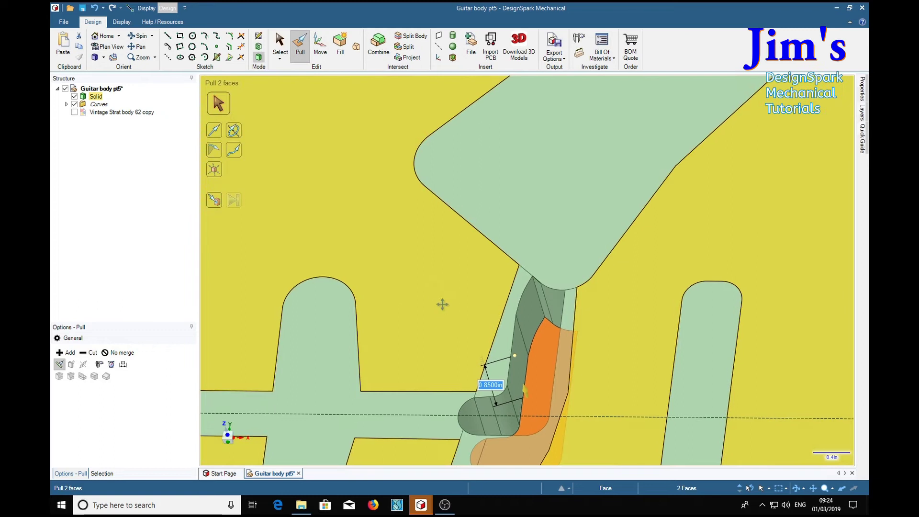
shift+middle_drag(443, 304, 503, 164)
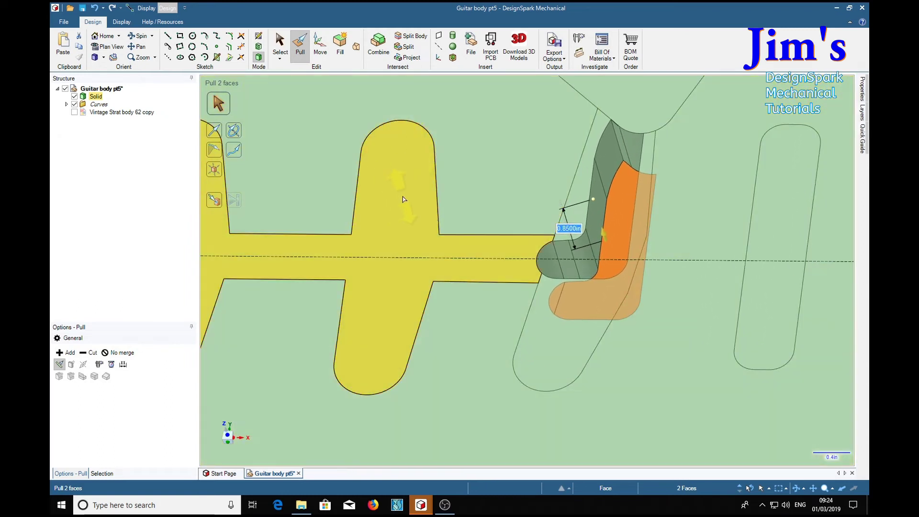
scroll(403, 200, down, 3)
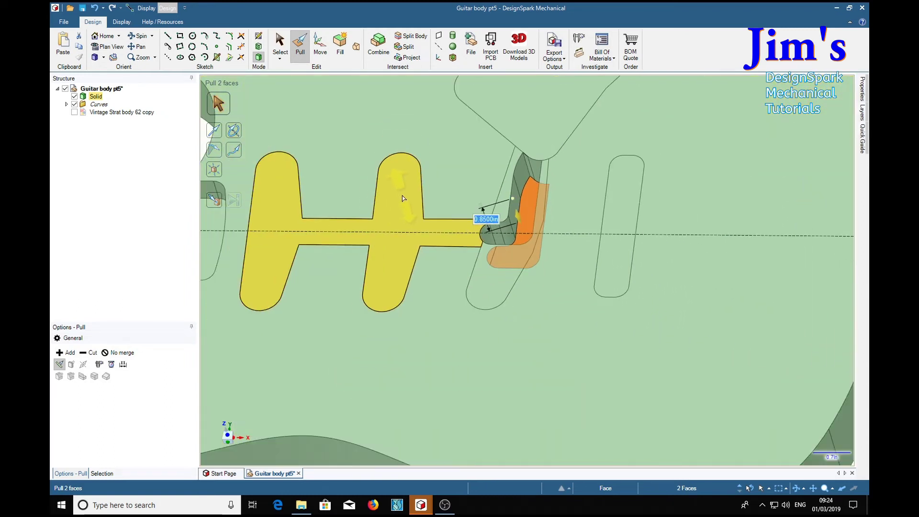
click(402, 198)
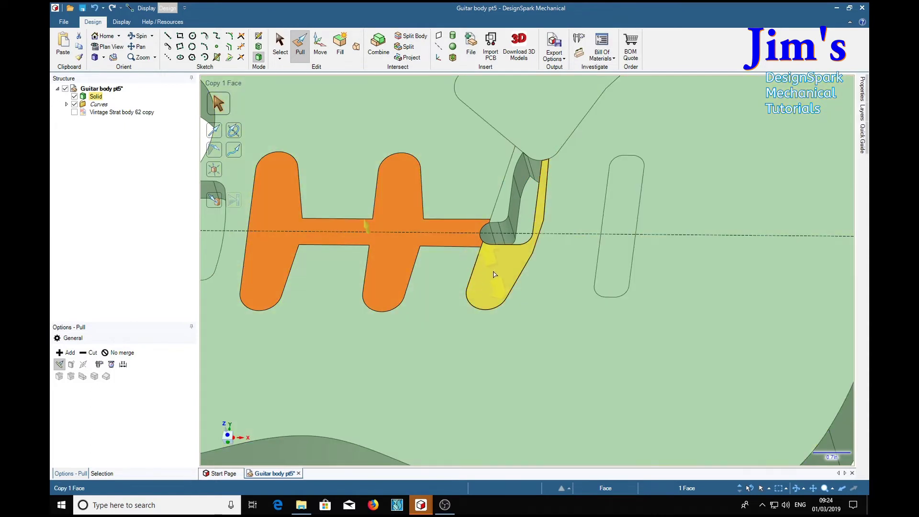
ctrl+click(494, 273)
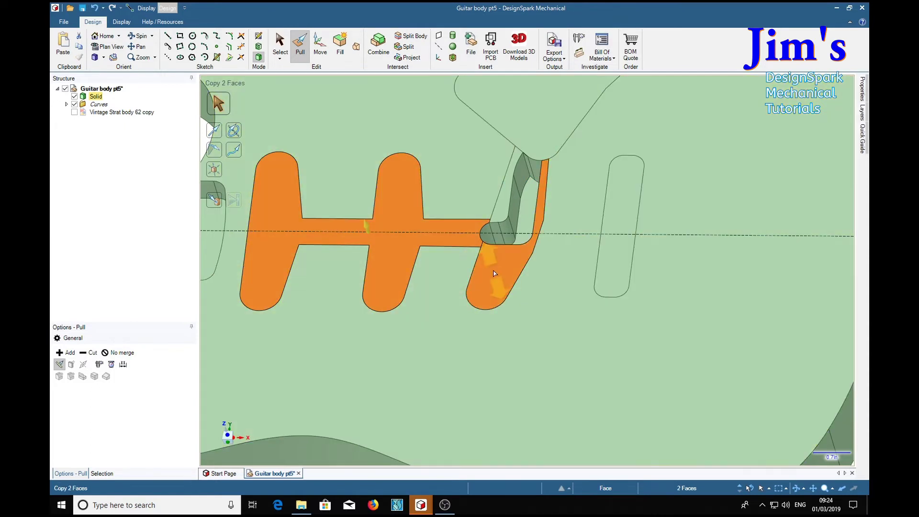
ctrl+click(502, 212)
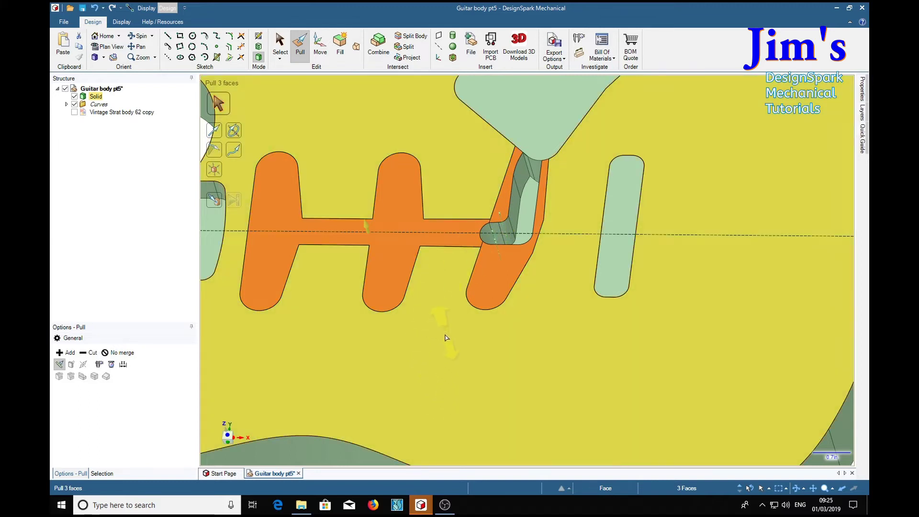
drag(445, 344, 445, 348)
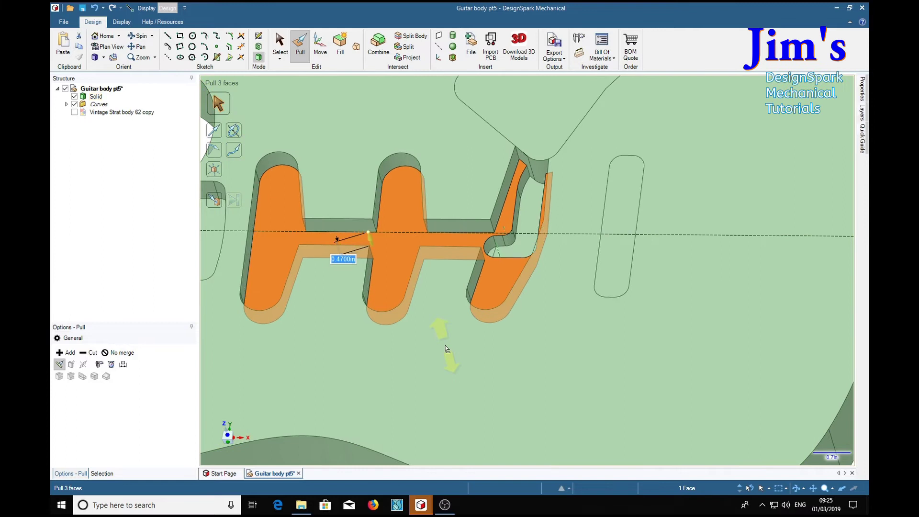
key(BackSpace)
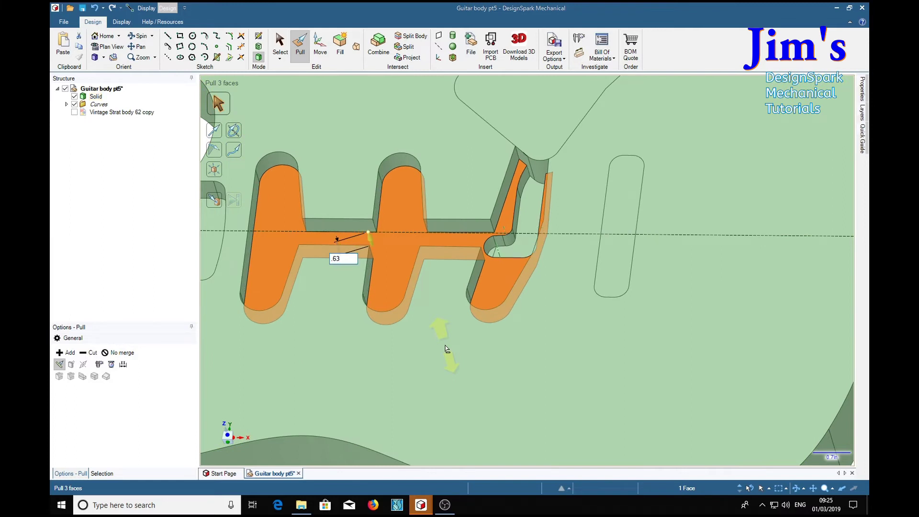
key(Return)
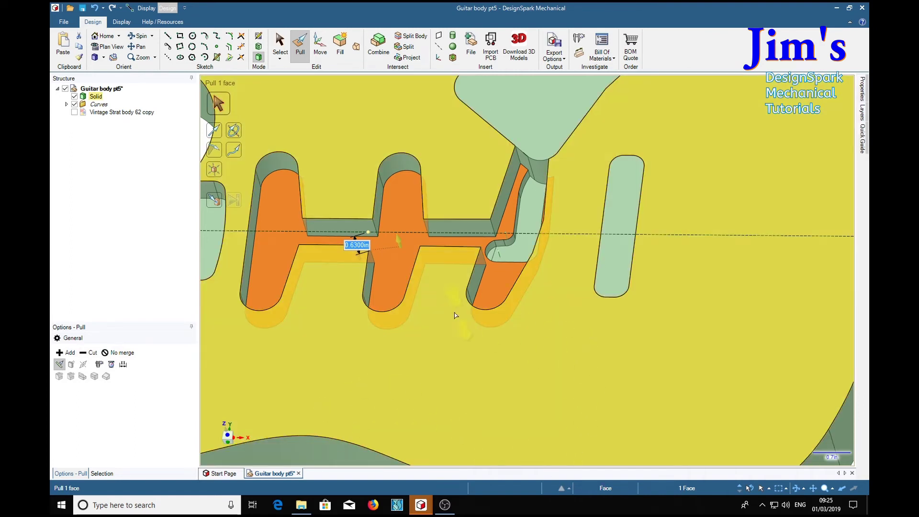
scroll(536, 378, down, 5)
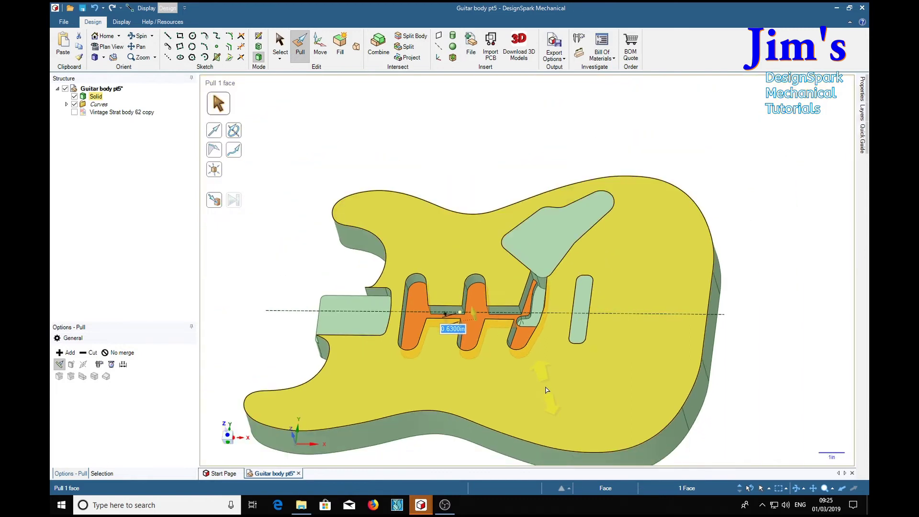
click(783, 185)
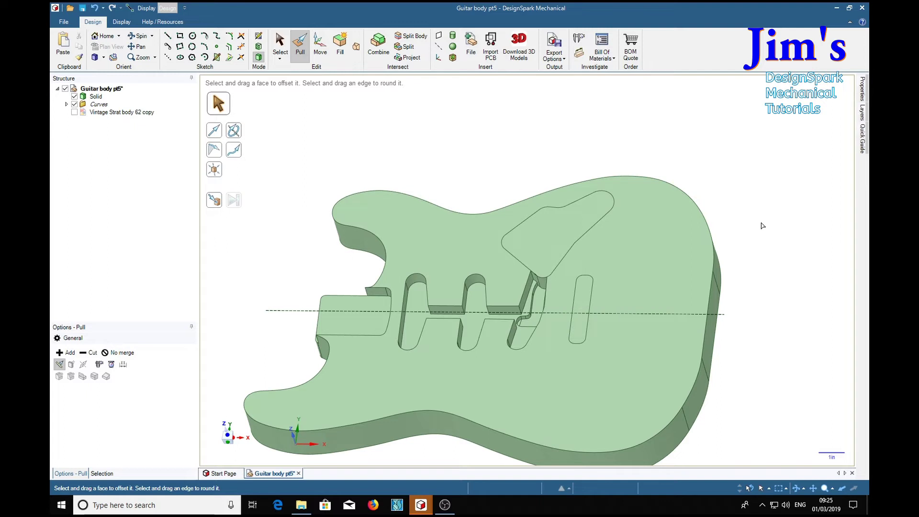
- Show the blueprint and zoom around Section C-C to read the control pocket depth
click(576, 217)
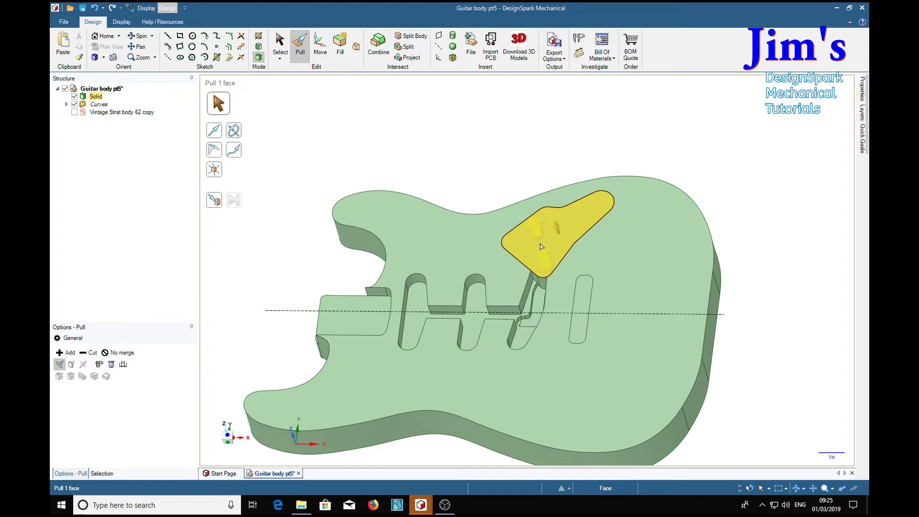
click(758, 233)
click(74, 112)
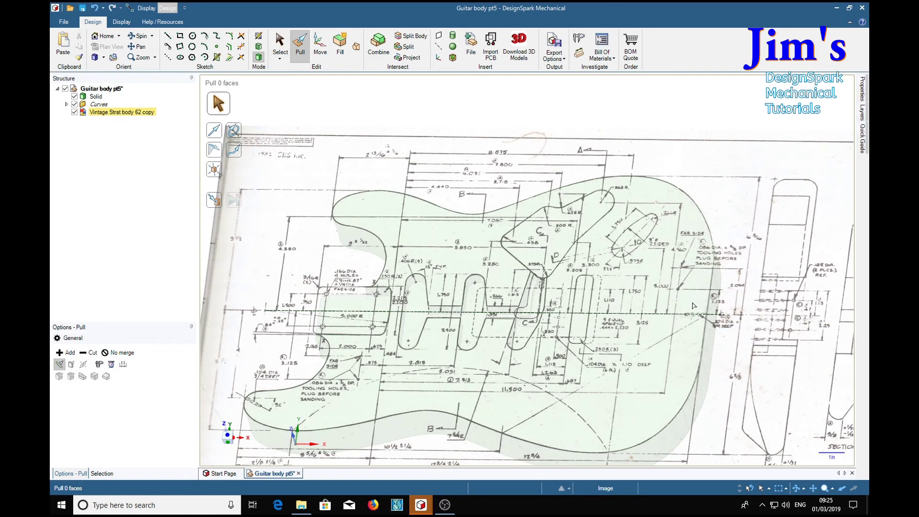
shift+middle_drag(480, 332, 258, 245)
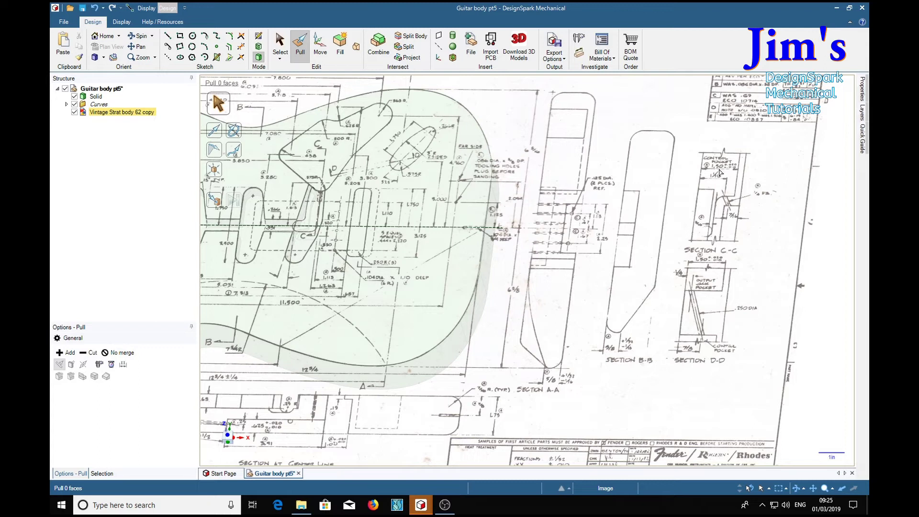
scroll(715, 177, up, 3)
scroll(722, 166, up, 3)
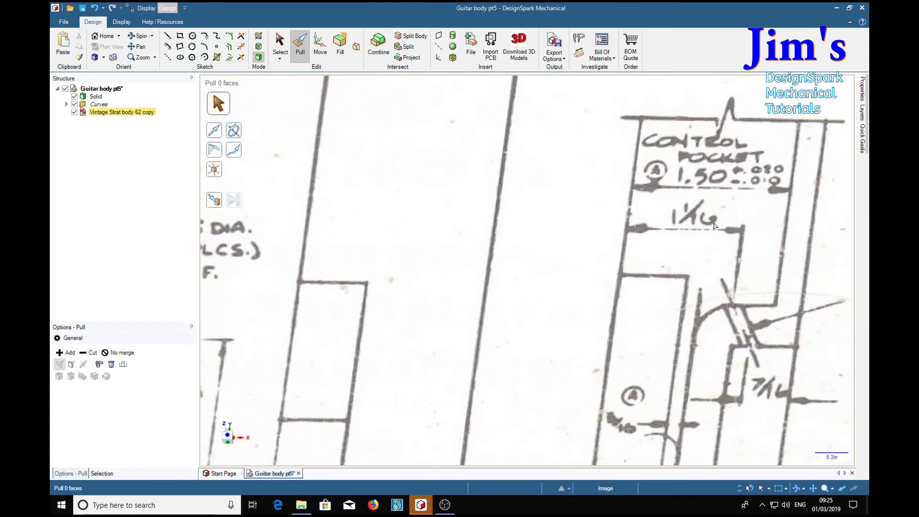
scroll(712, 231, down, 5)
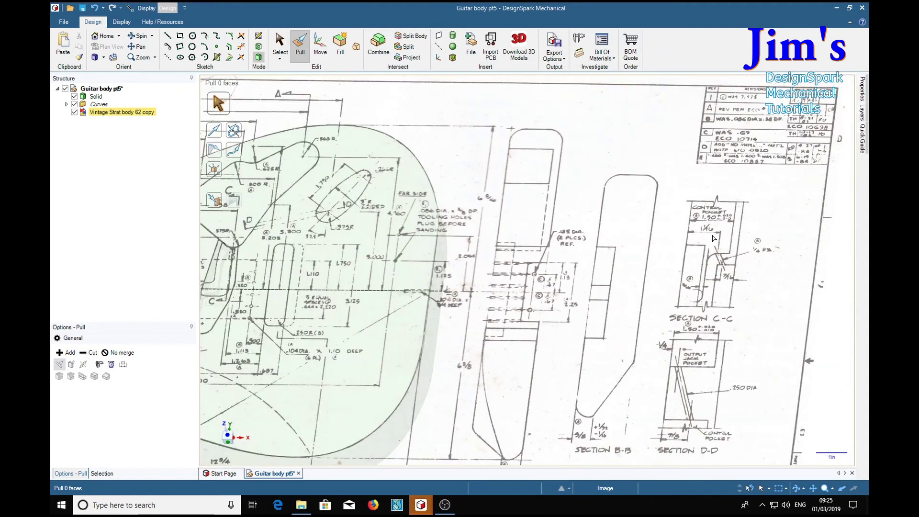
scroll(713, 238, down, 3)
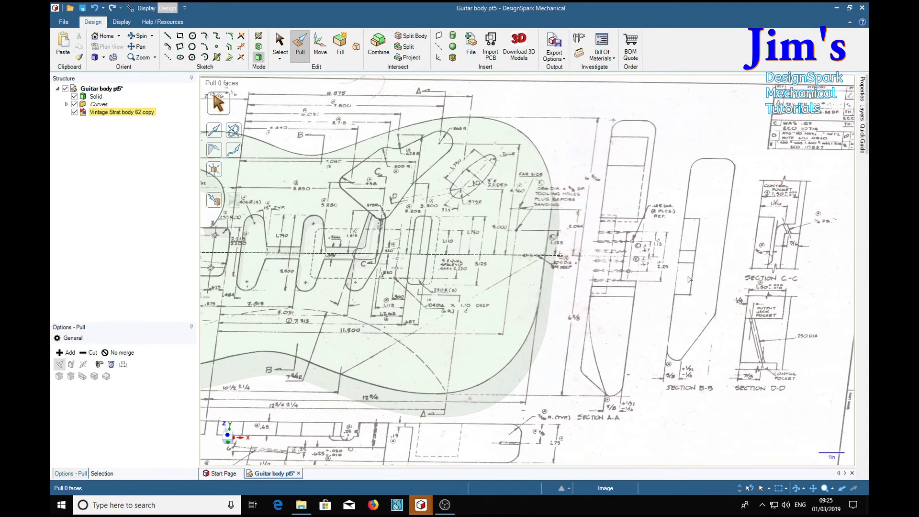
scroll(686, 280, down, 1)
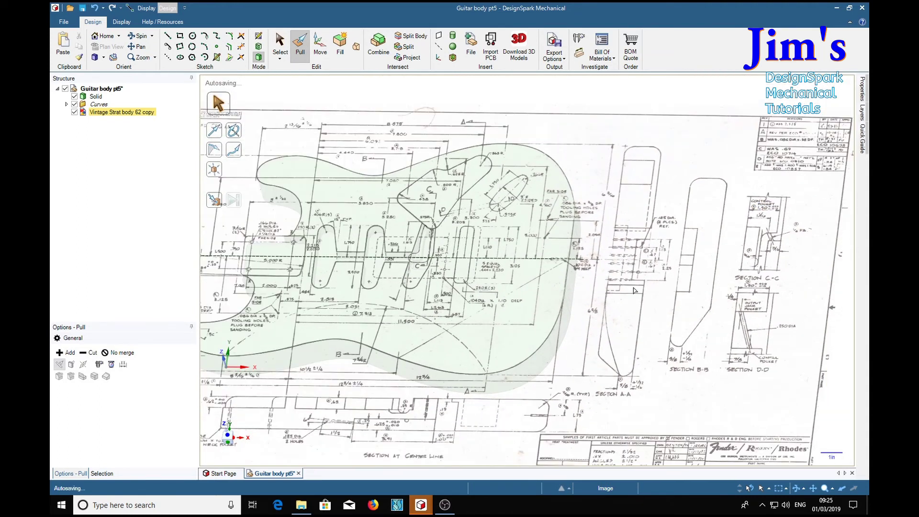
- Hide the blueprint and pull the pickguard-shaped control pocket 1.5 in into the body
click(75, 111)
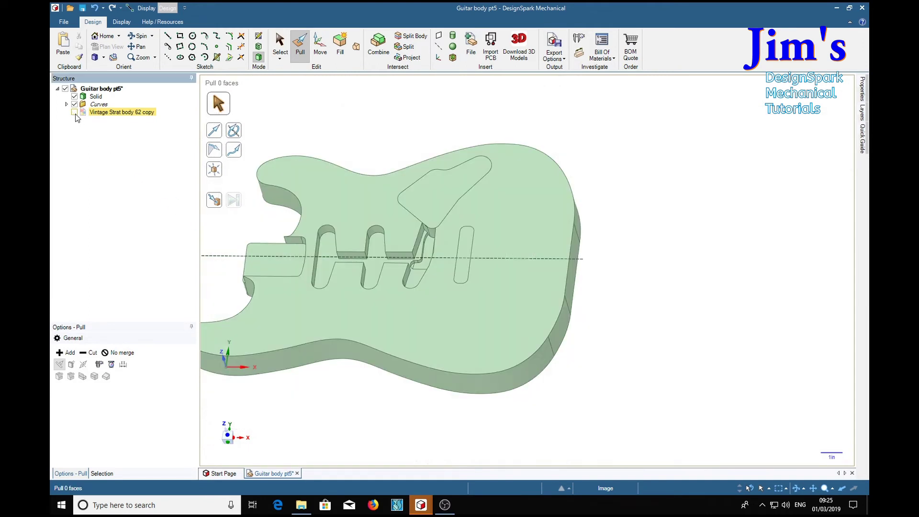
click(427, 198)
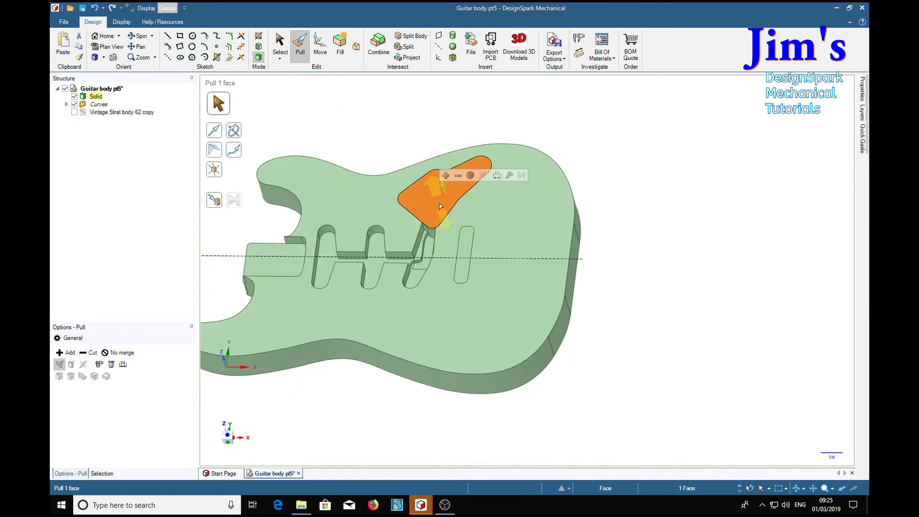
drag(426, 197, 429, 204)
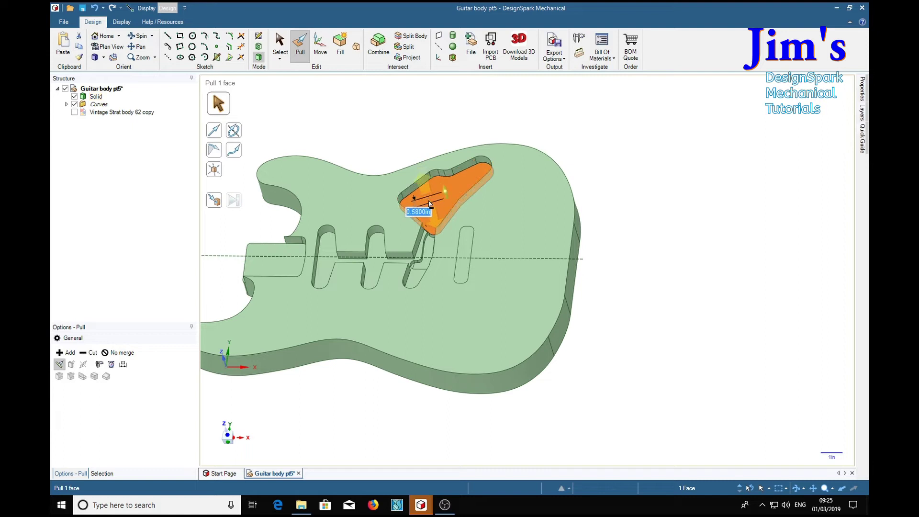
text(1.5)
key(Return)
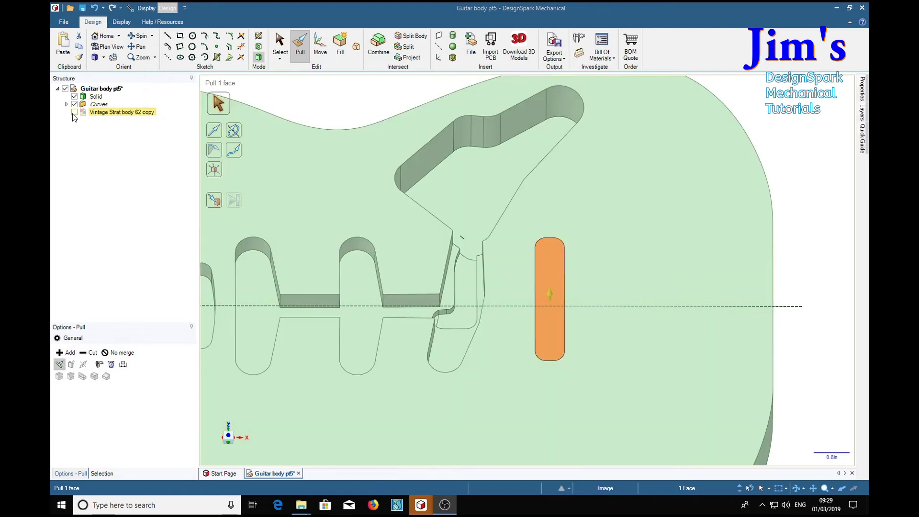
- Show the blueprint and zoom out to check the narrow slot's depth
click(74, 112)
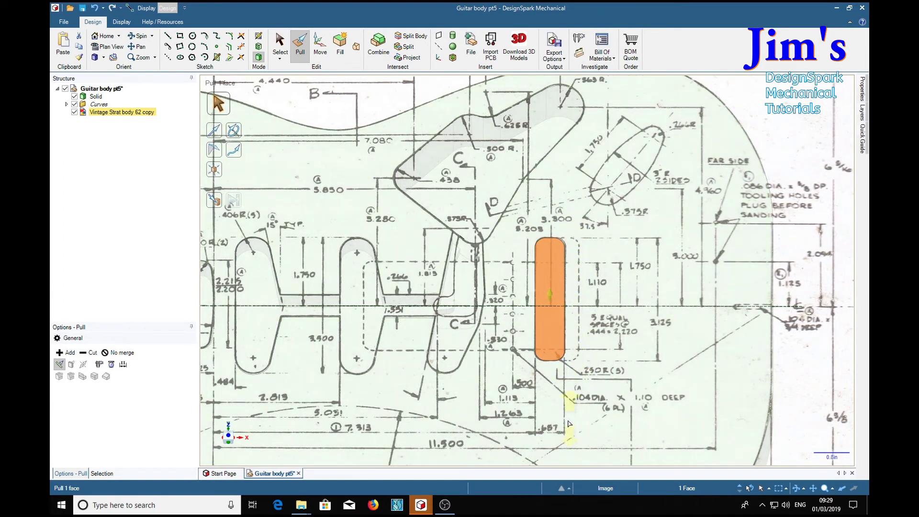
scroll(567, 210, down, 5)
scroll(568, 210, down, 2)
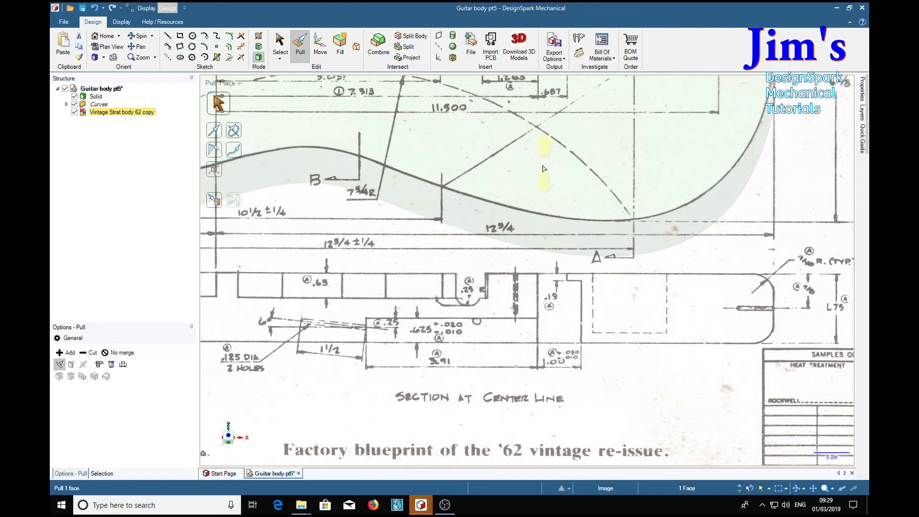
- Hide the blueprint, orbit to a top view and pull the slot face through the body
click(74, 112)
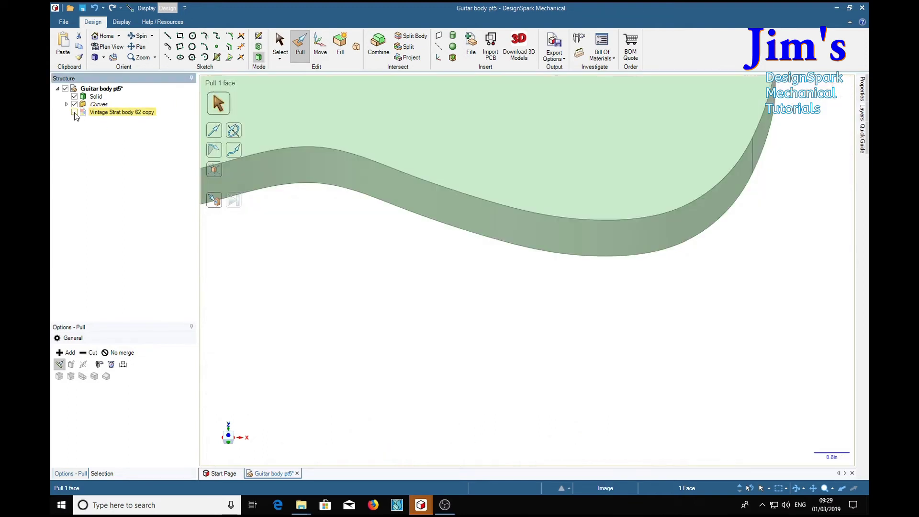
middle_drag(592, 123, 603, 363)
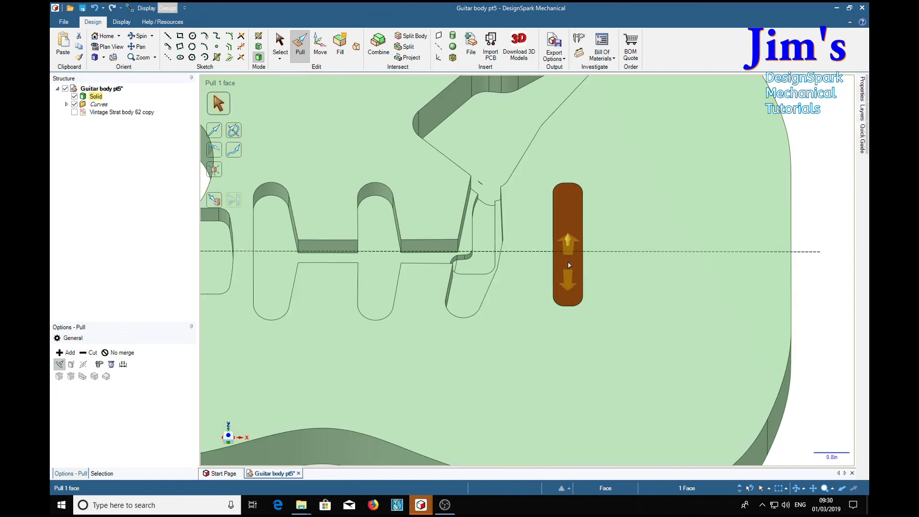
drag(601, 263, 603, 317)
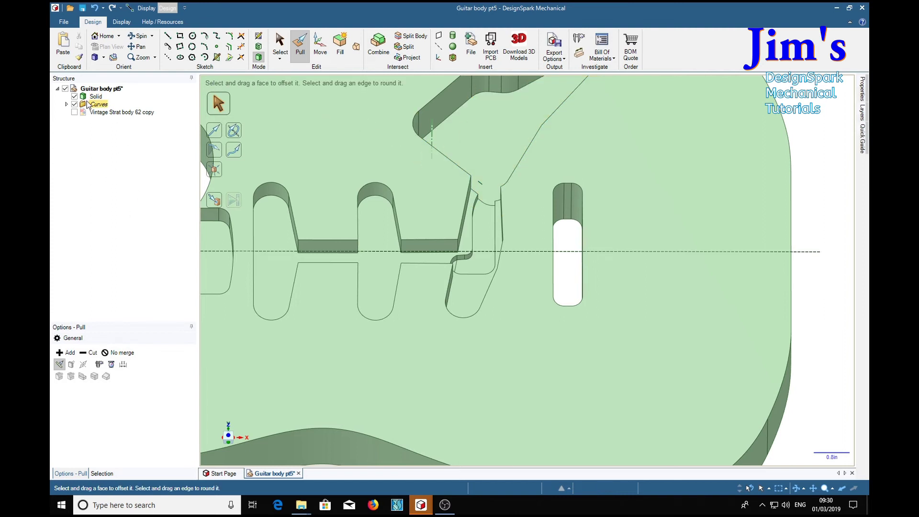
- Delete the stray Line under Curves in the Structure tree, keeping the construction line
click(67, 104)
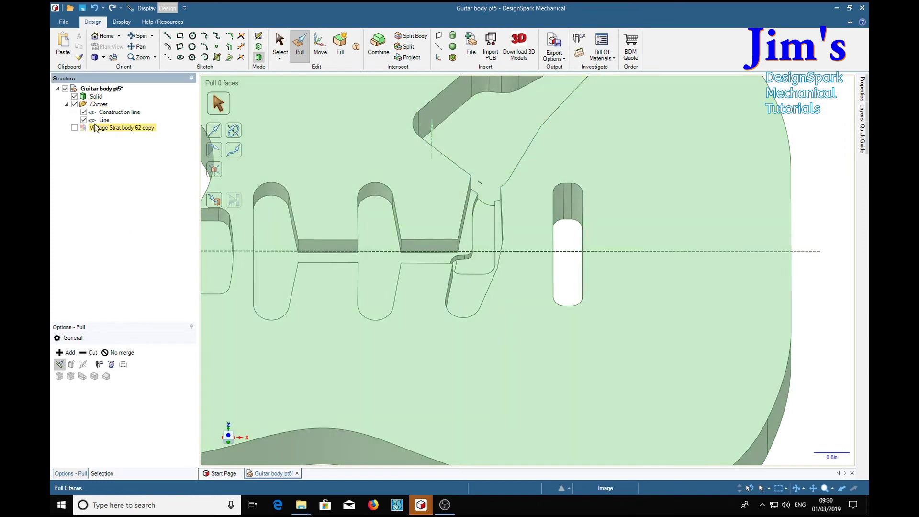
click(119, 113)
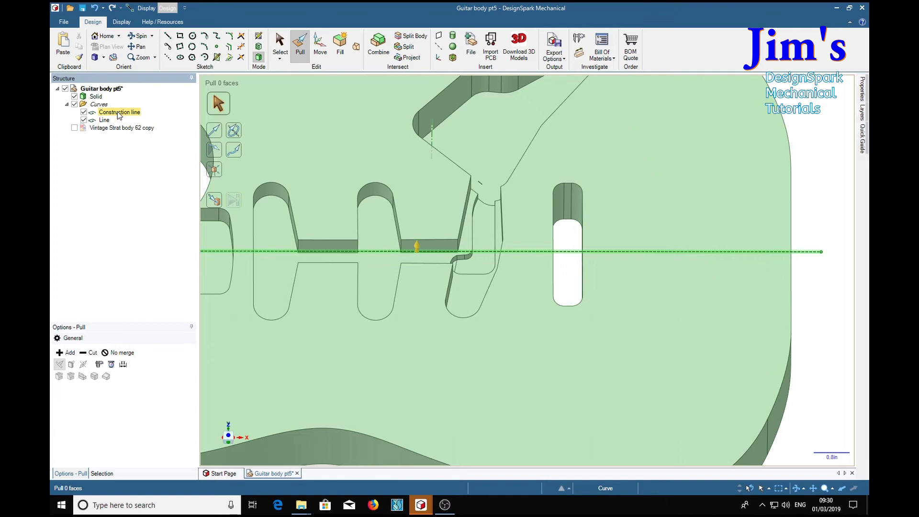
click(107, 121)
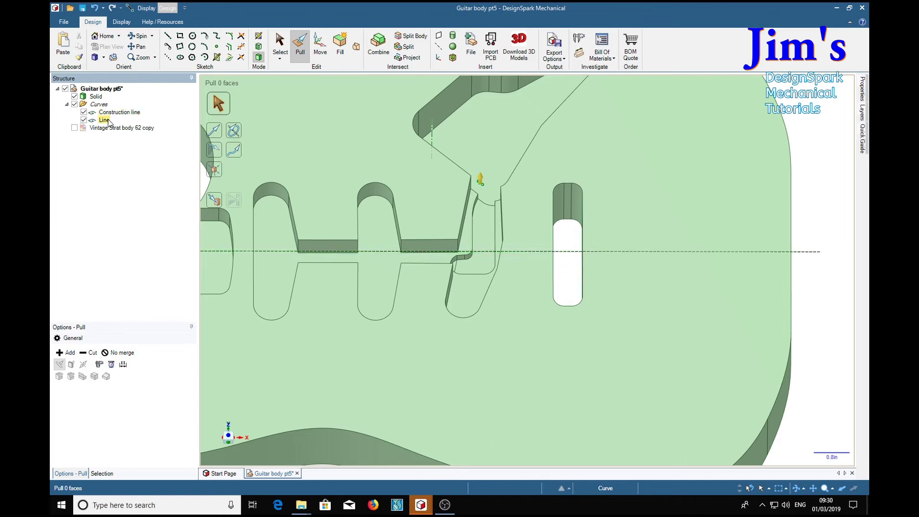
right_click(107, 121)
click(126, 149)
- Zoom out to view the whole body and clear the selection
click(689, 251)
click(605, 146)
scroll(682, 306, down, 2)
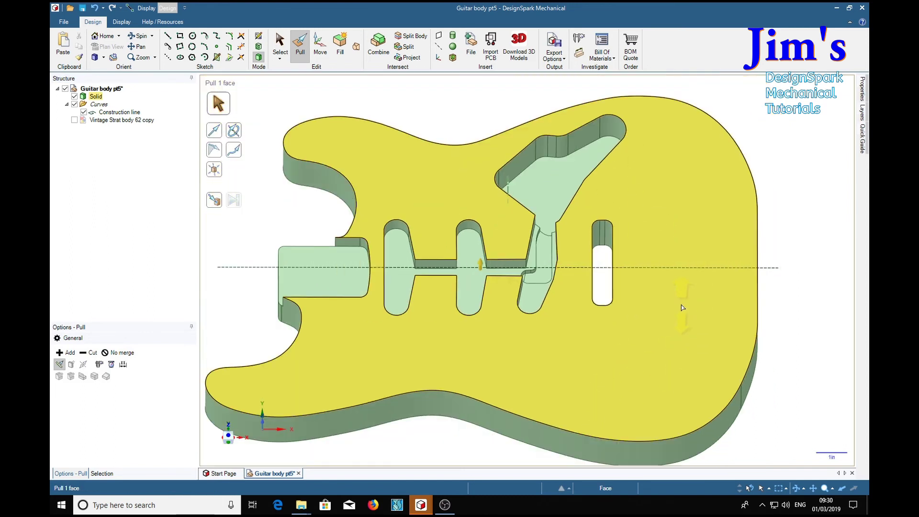
key(Escape)
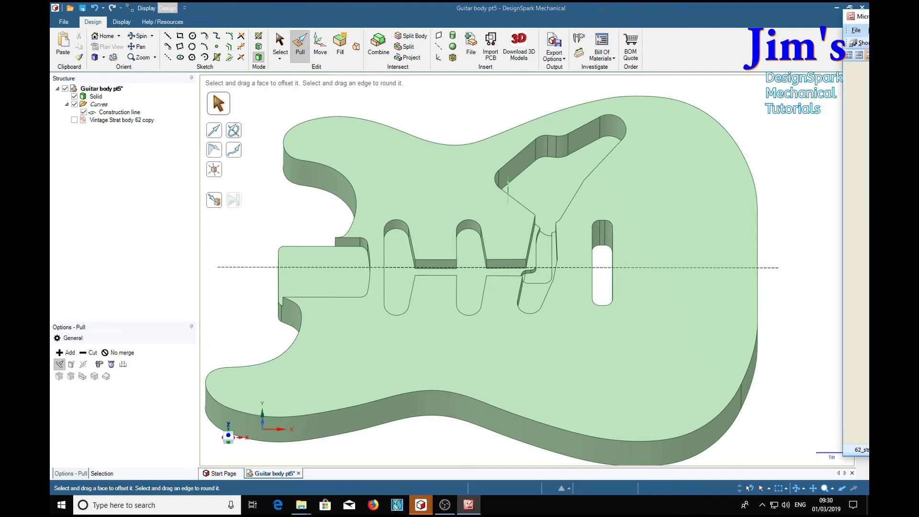
- View the routed '62 Strat body reference photo full-screen in Picture Manager, then move it aside
drag(868, 18, 611, 6)
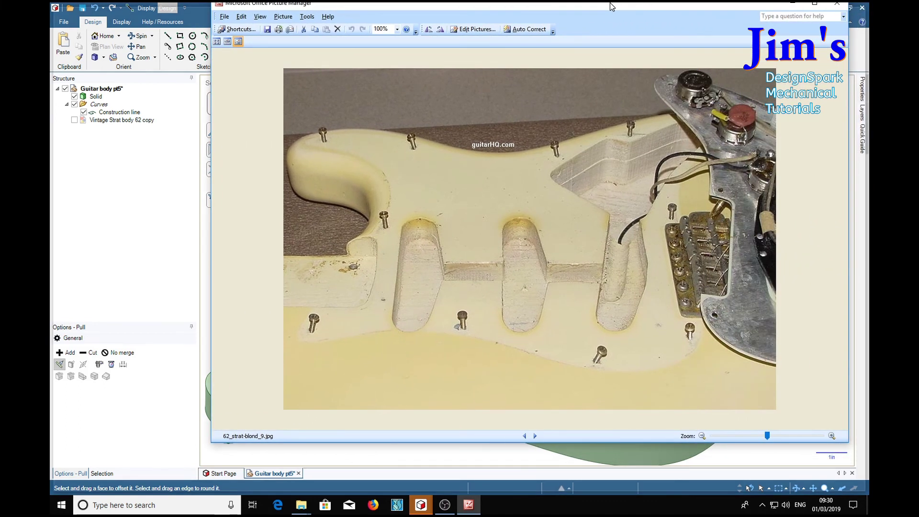
drag(612, 7, 612, 2)
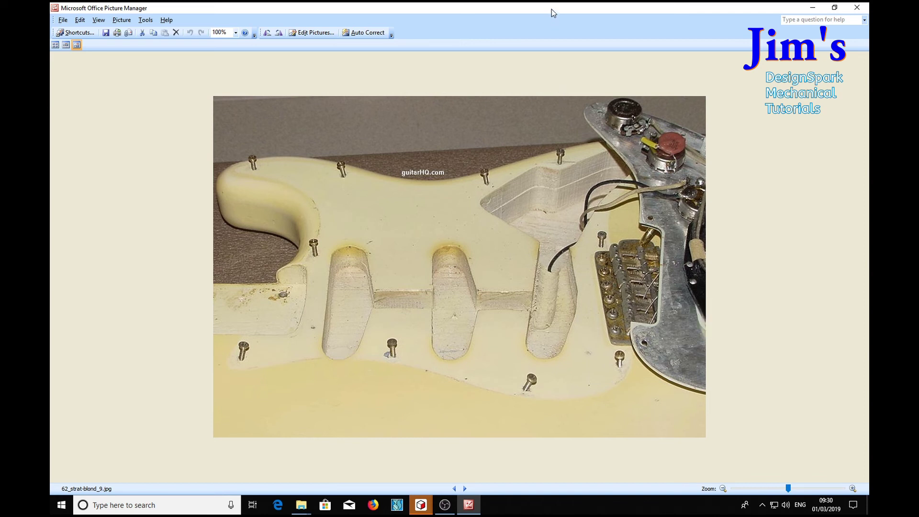
drag(551, 10, 868, 8)
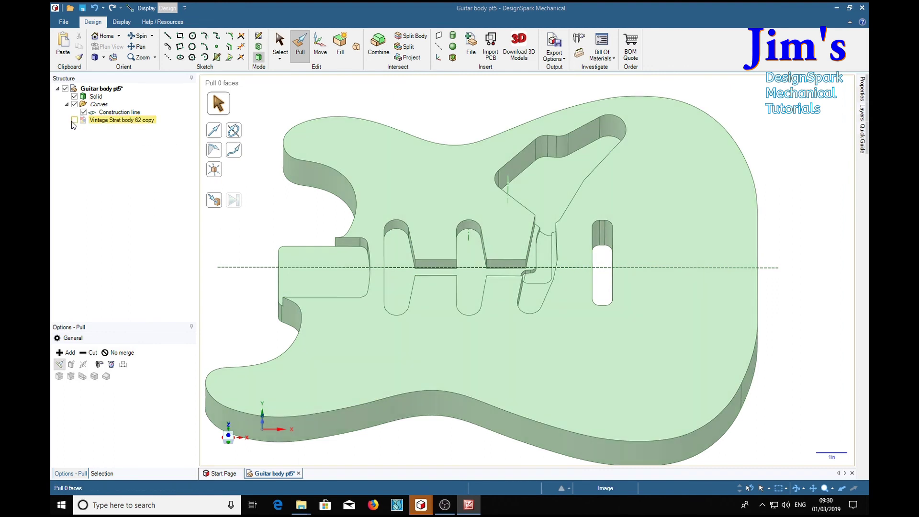
- Show the Vintage Strat body 62 copy blueprint over the finished body
click(74, 120)
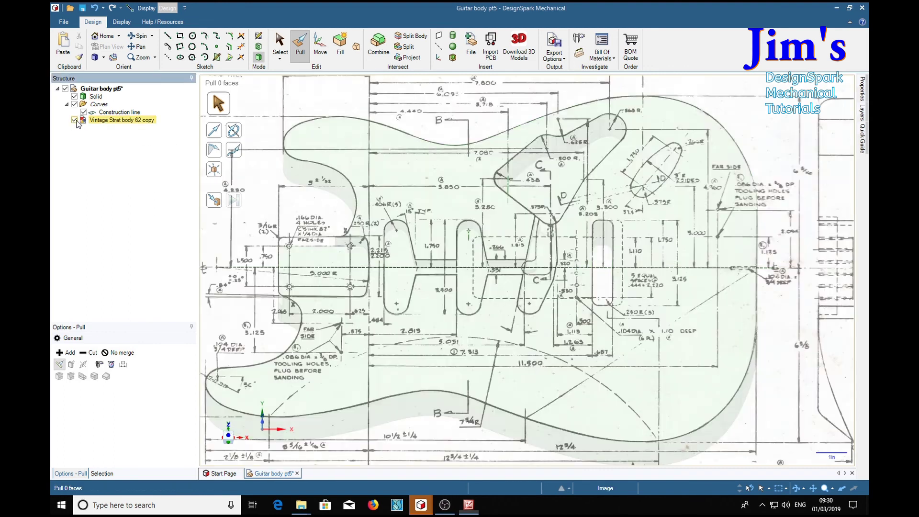